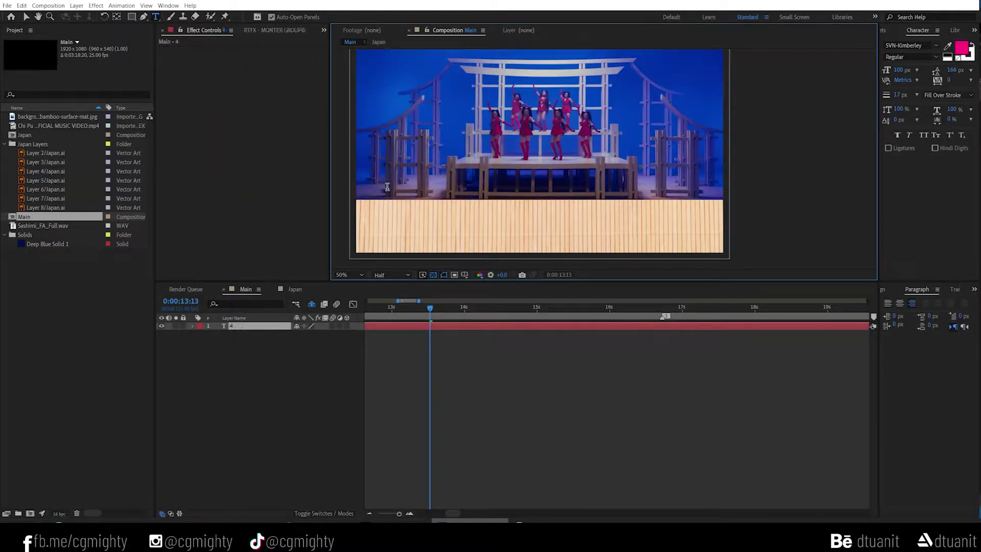
Place the number 4 just above the bamboo mat's left end and trim its layer's start to 0:00:13:13
click(27, 17)
drag(372, 172, 380, 183)
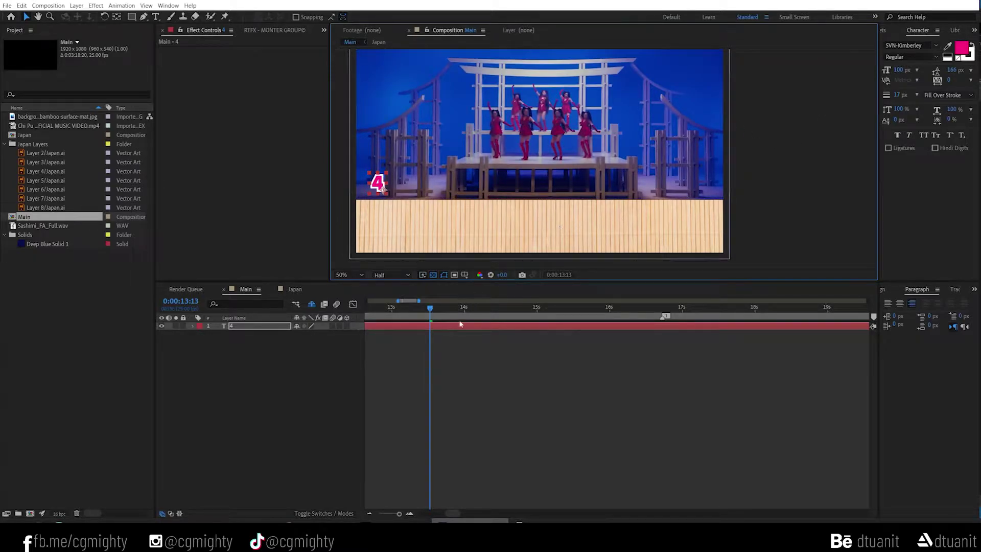
click(433, 330)
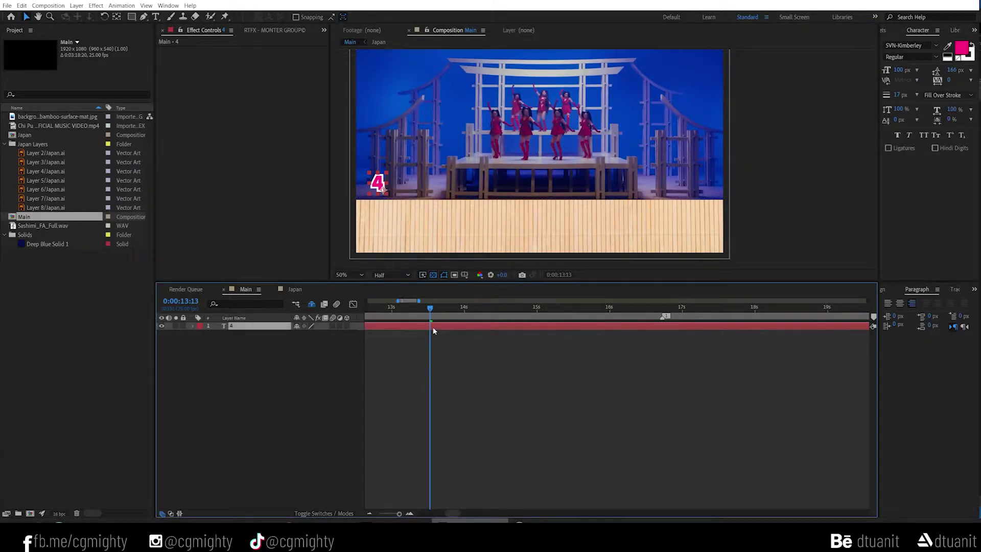
key(alt+bracketleft)
Expand the number layer's text properties and enable Source Text keyframing at 0:00:13:13
click(193, 326)
click(201, 336)
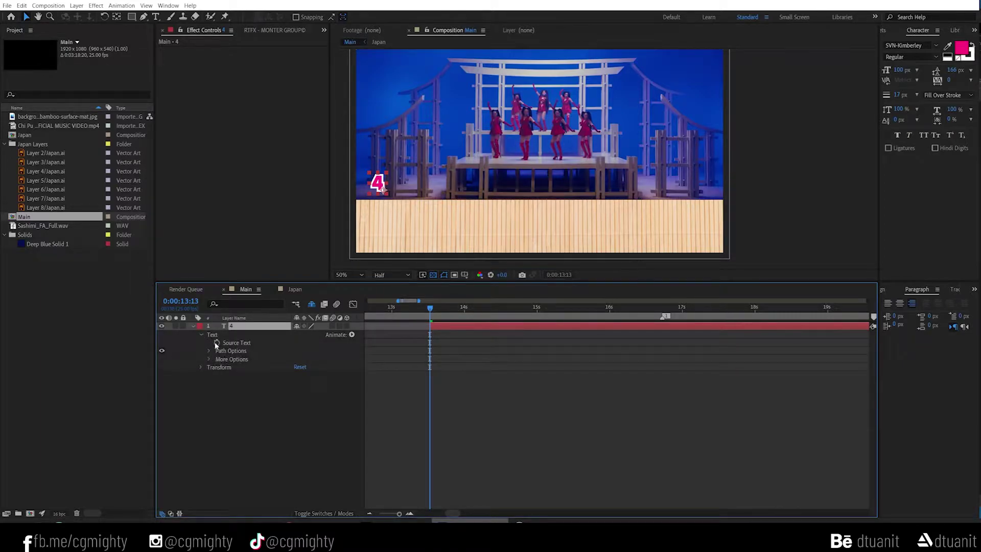
click(217, 342)
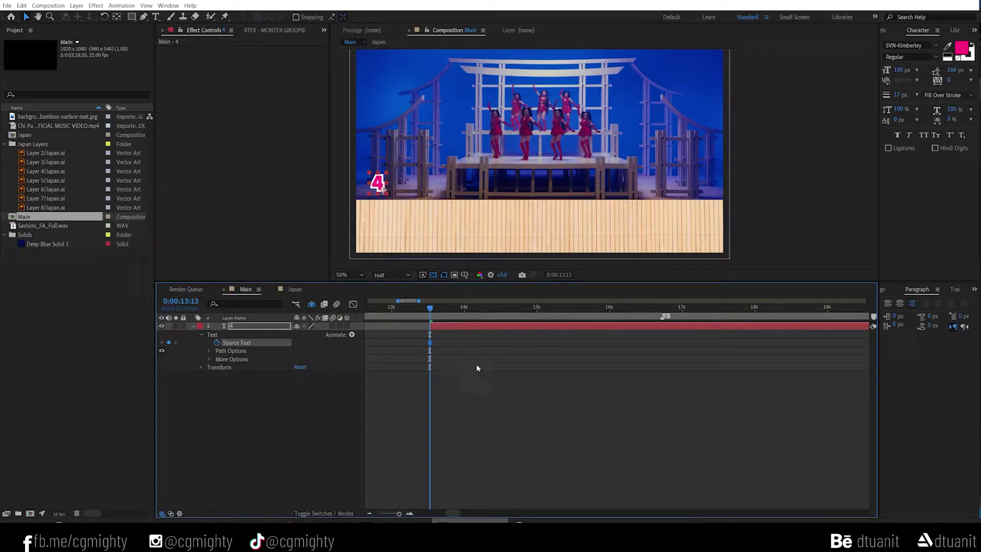
Keyframe the Source Text as a countdown, changing it to 3 at 0:00:14:07, then to 2 and 1 at the same spacing
key(equal)
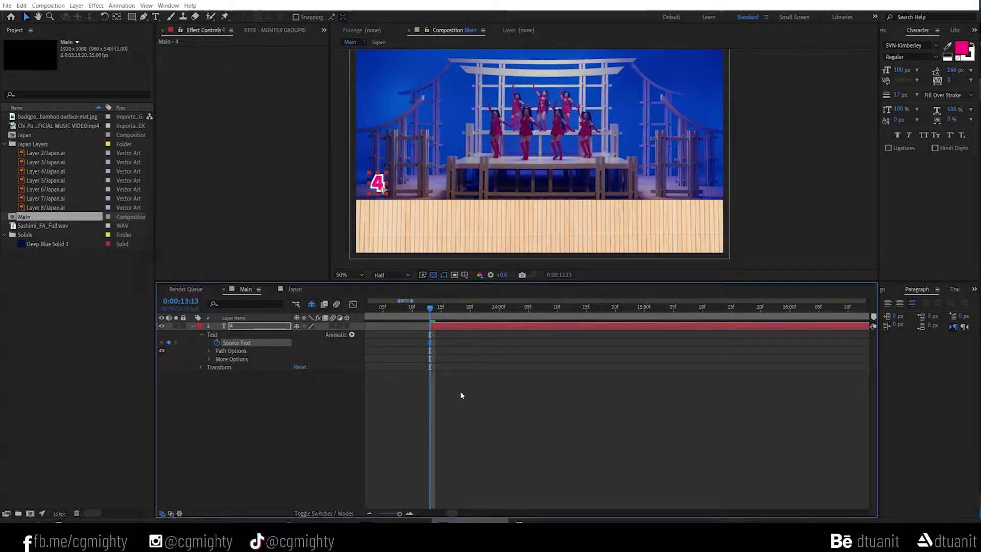
key(space)
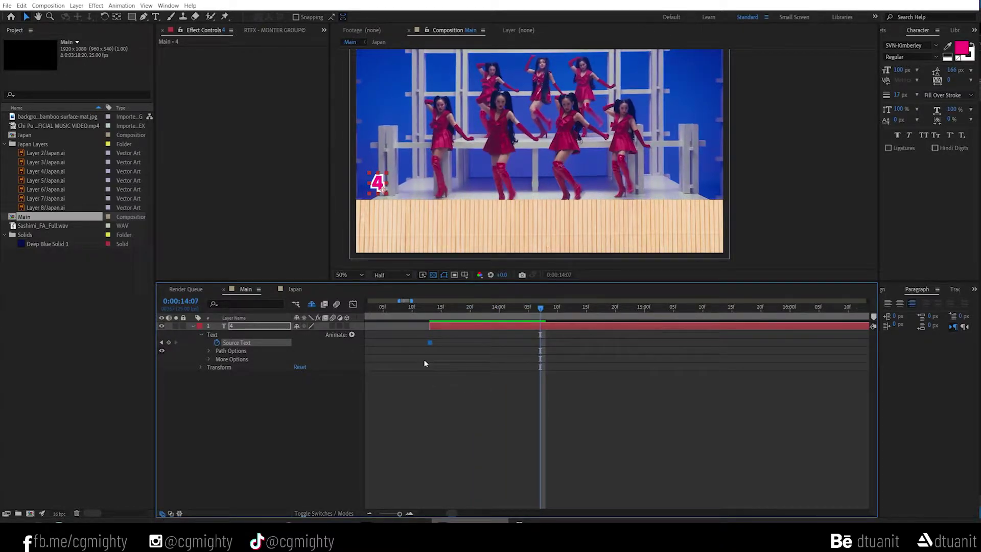
text(3)
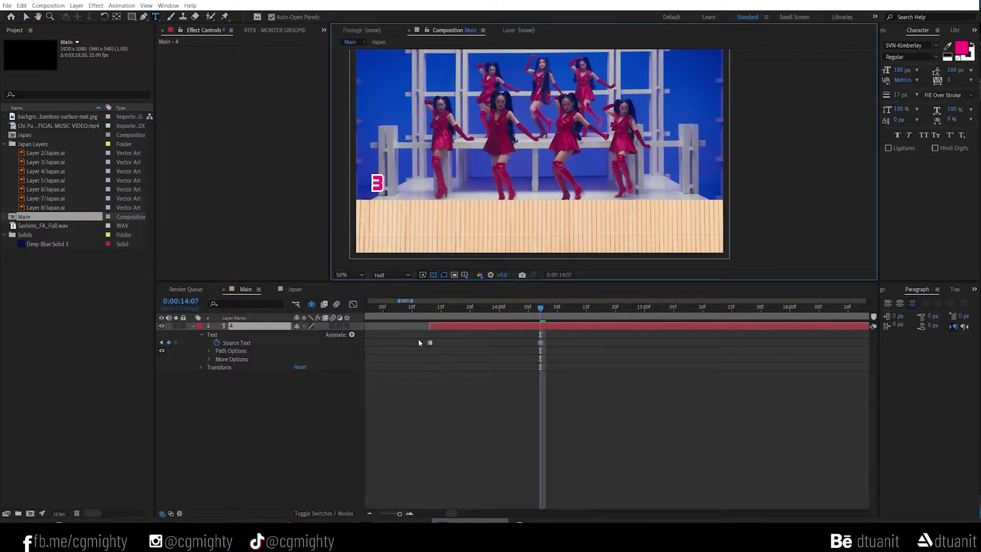
key(space)
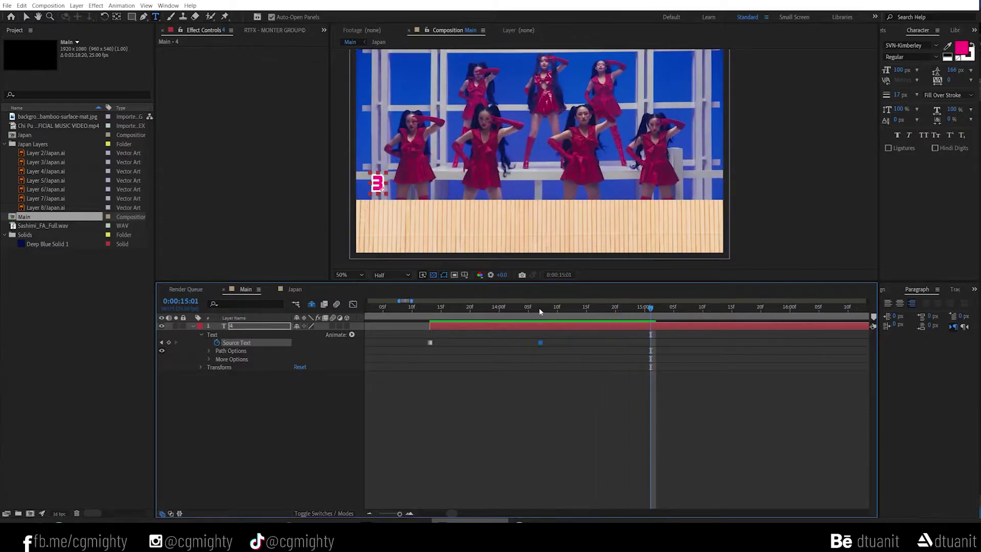
key(space)
text(2)
key(space)
key(space)
text(1)
Play ahead to 0:00:16:17, trim the countdown layer's end there, and collapse its properties
click(772, 311)
key(space)
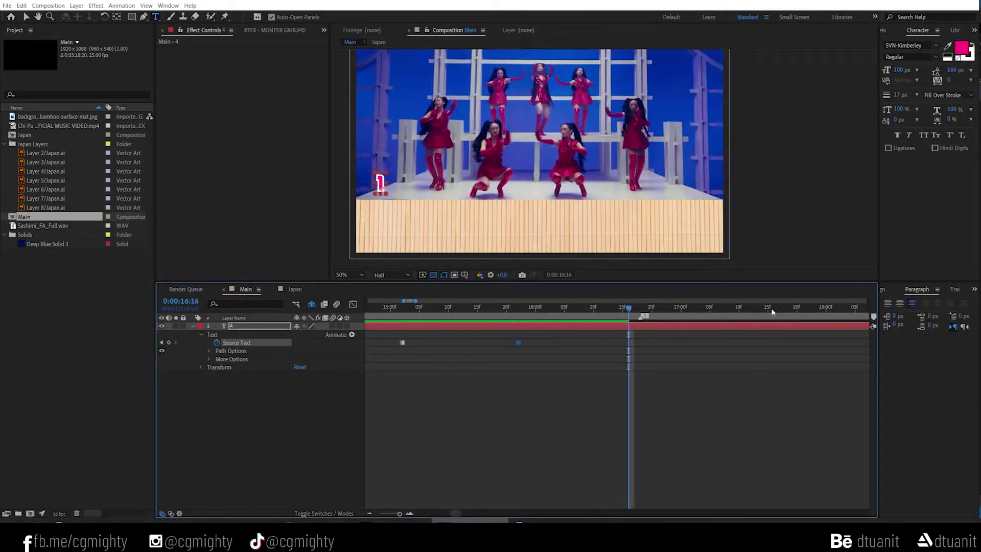
key(alt+bracketright)
key(minus)
key(minus)
key(minus)
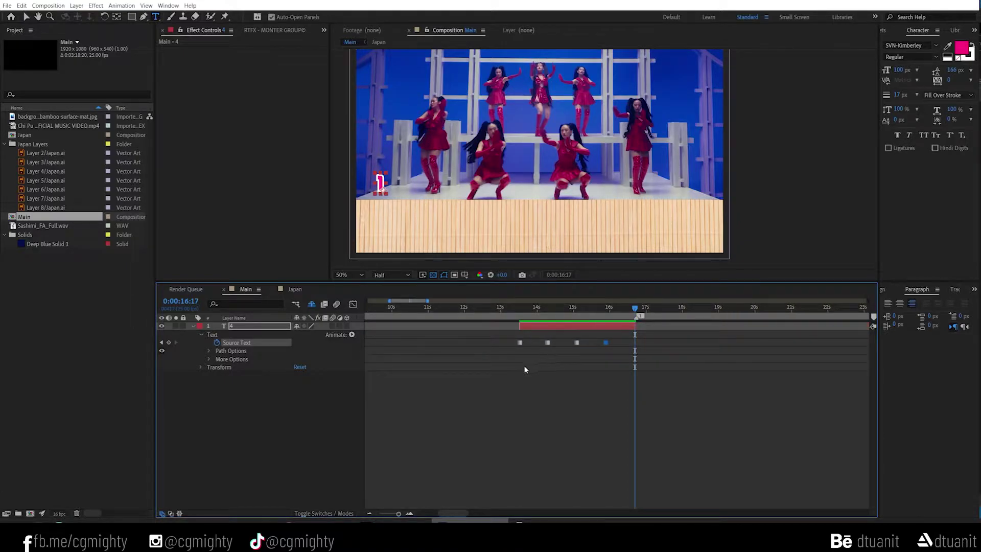
click(192, 326)
click(234, 373)
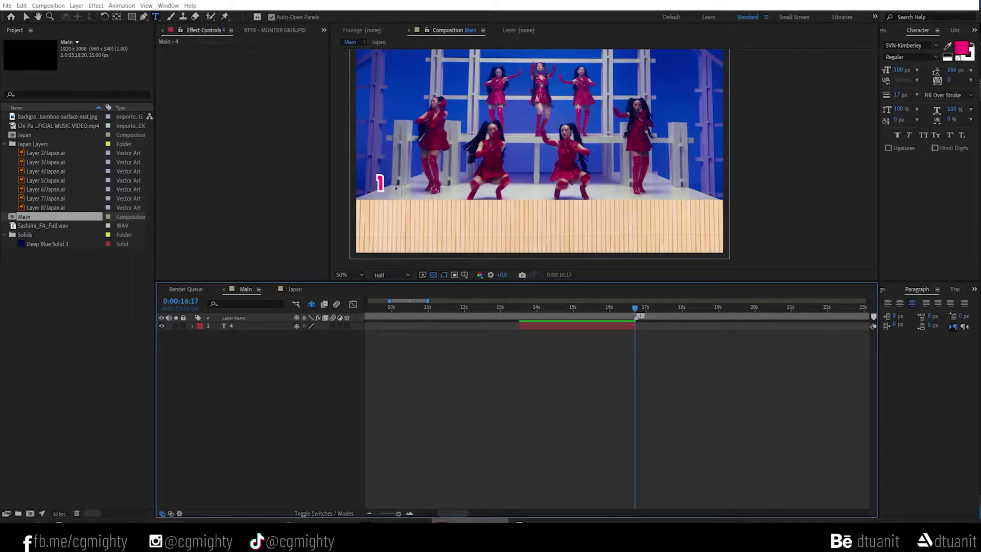
Add a text layer with the placeholder "a" on the bamboo mat and copy the lyric line "Mời anh mở cửa bước vào" from the browser
click(393, 221)
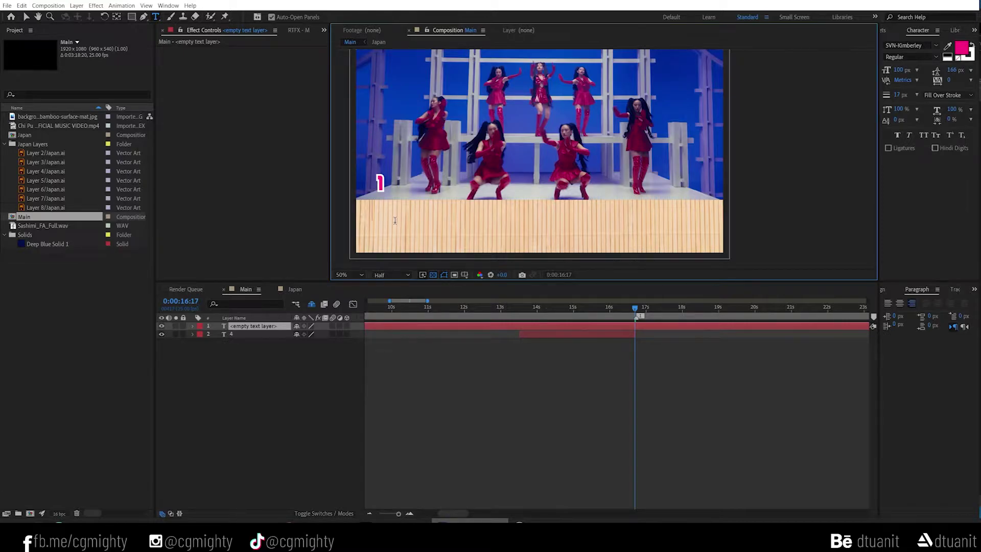
text(a)
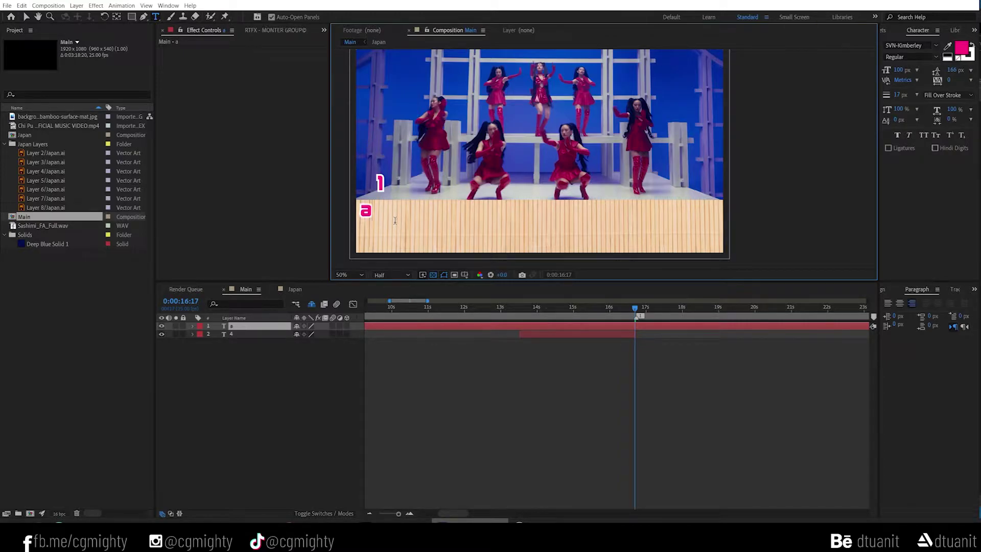
key(alt+Tab)
drag(133, 189, 204, 188)
key(ctrl+c)
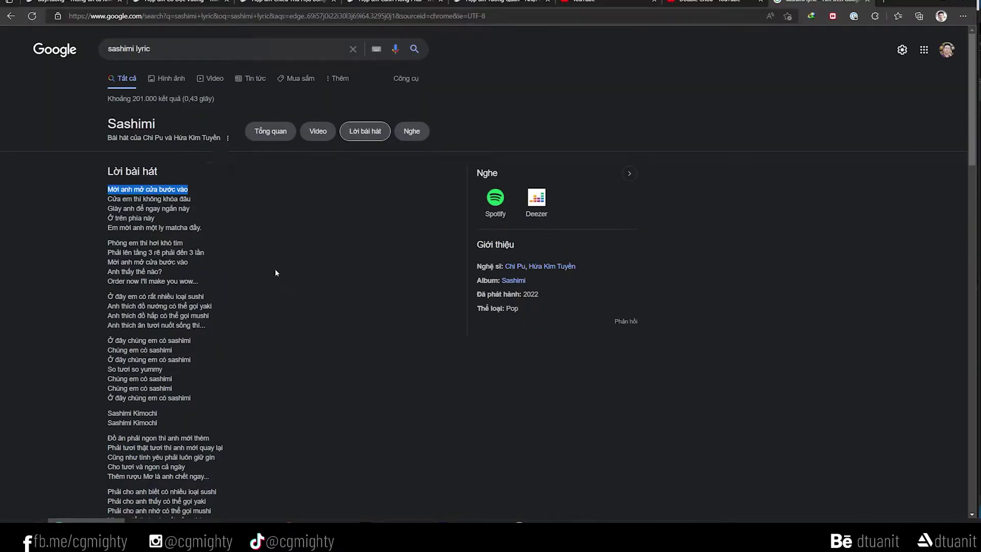
Switch back to After Effects, move the placeholder layer below the countdown layer, and replace its text with the copied lyric line
key(alt+Tab)
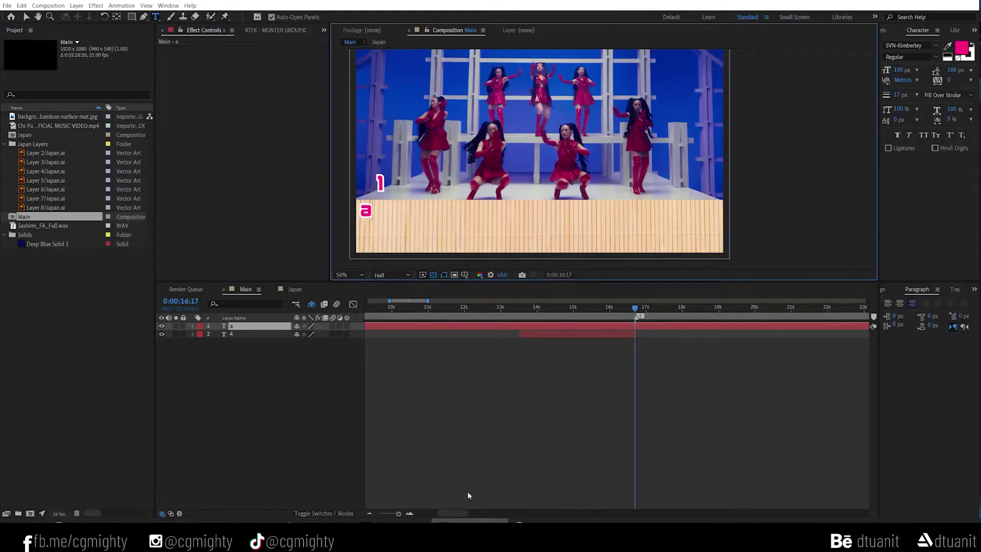
drag(255, 326, 256, 353)
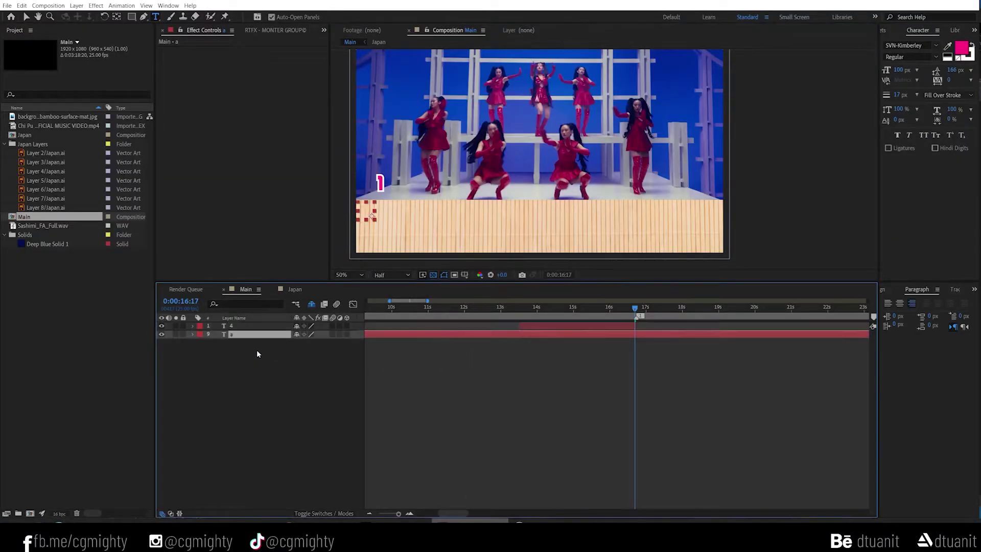
click(363, 208)
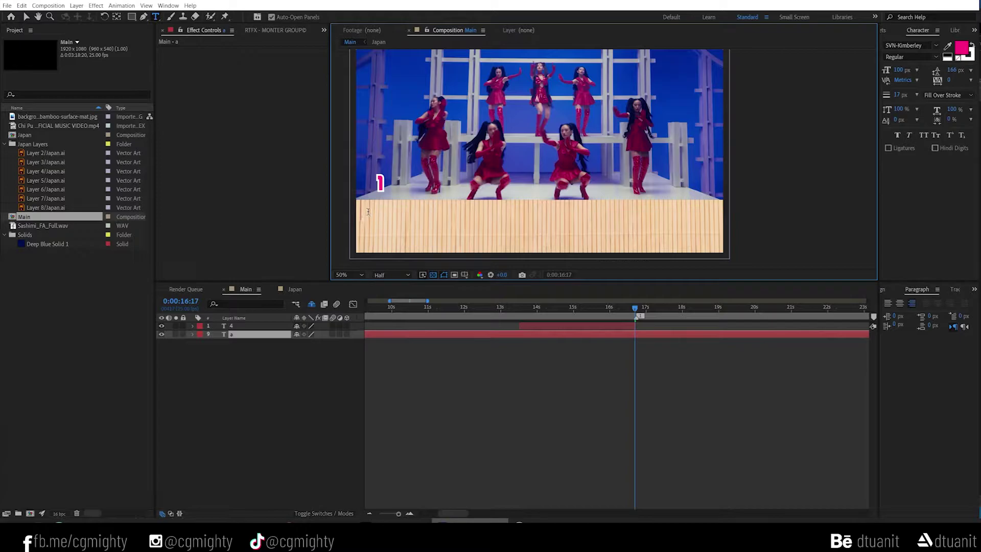
key(ctrl+v)
Left-align the lyric text and move its layer directly beneath the countdown layer, revealing the shy layers only for the reordering
click(28, 18)
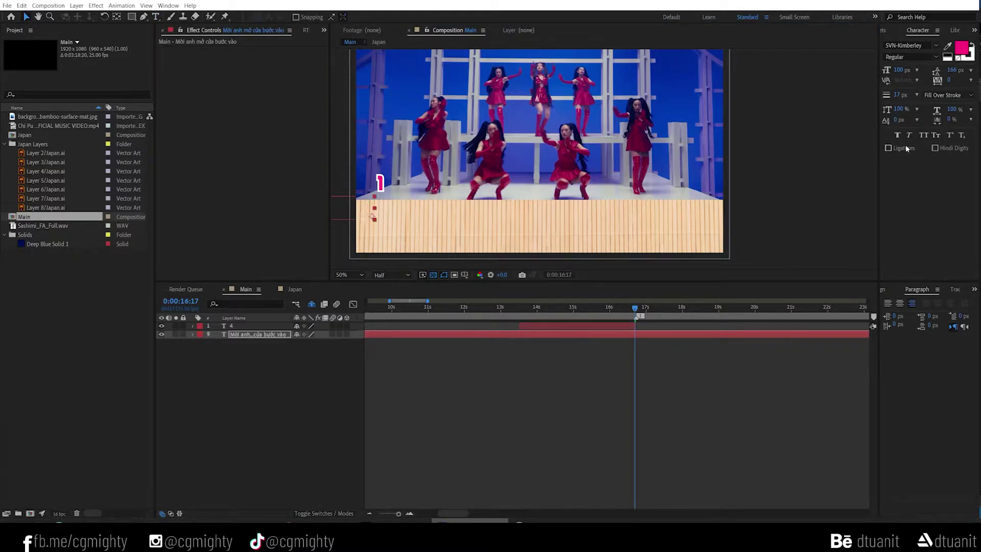
click(887, 303)
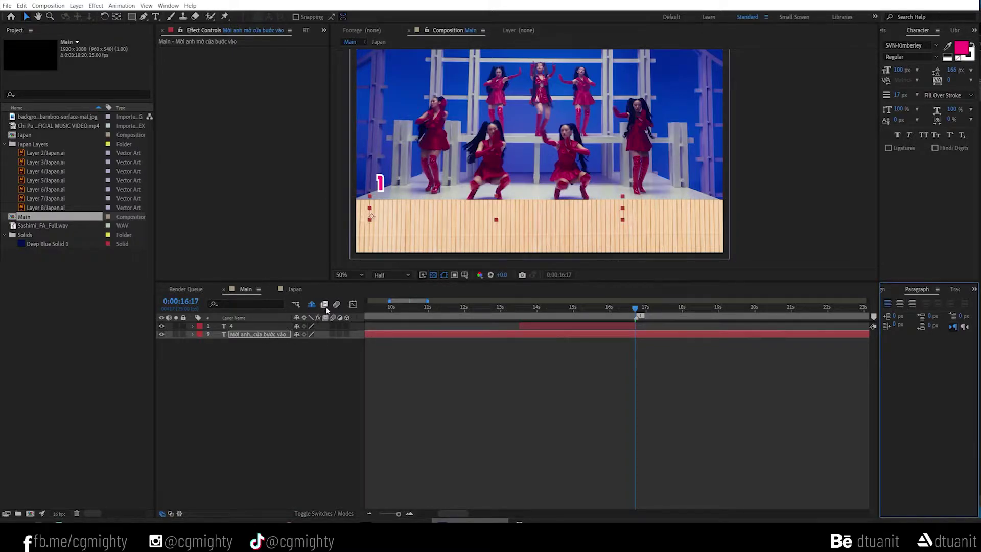
click(311, 304)
drag(256, 393, 266, 344)
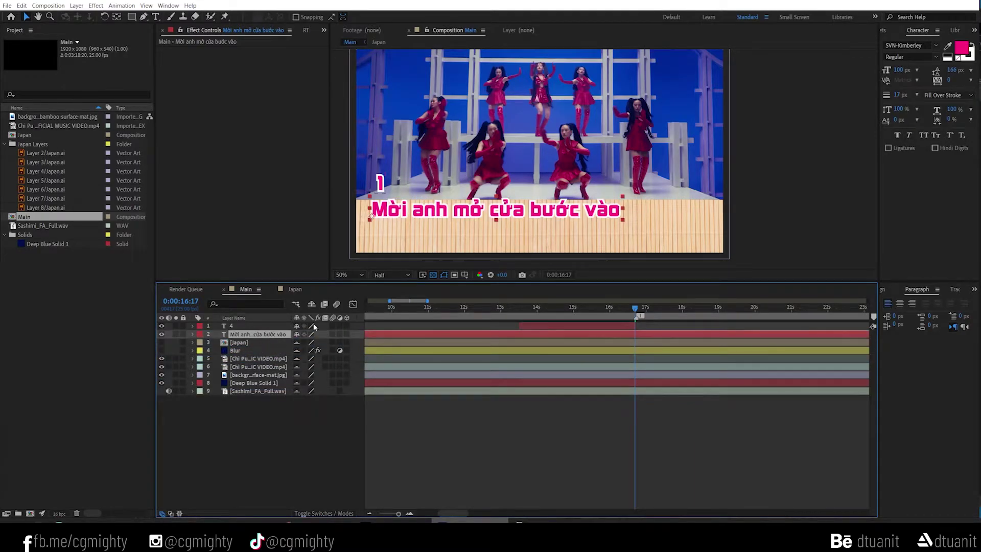
click(311, 304)
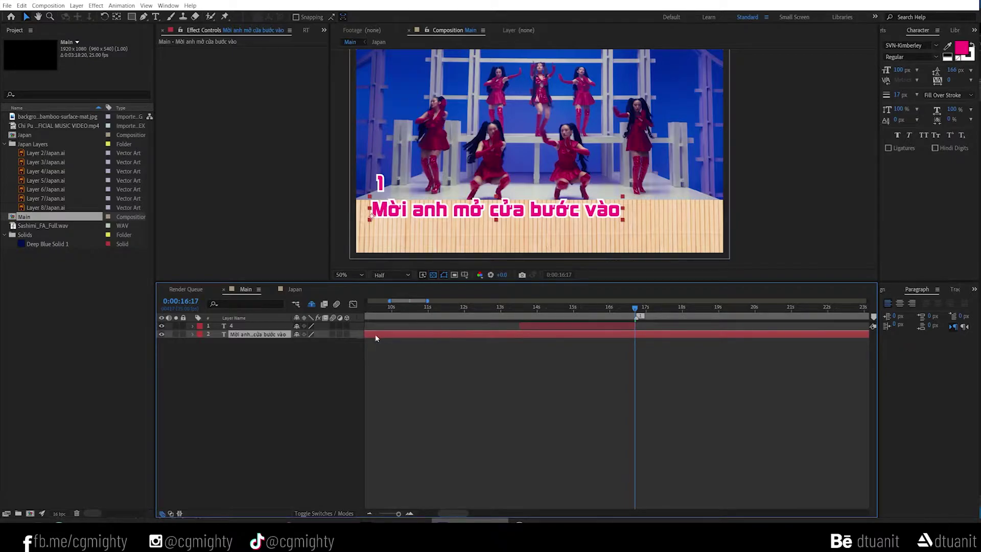
Trim the lyric layer's start to 0:00:13:13 and expand its text properties
click(521, 308)
key(alt+bracketleft)
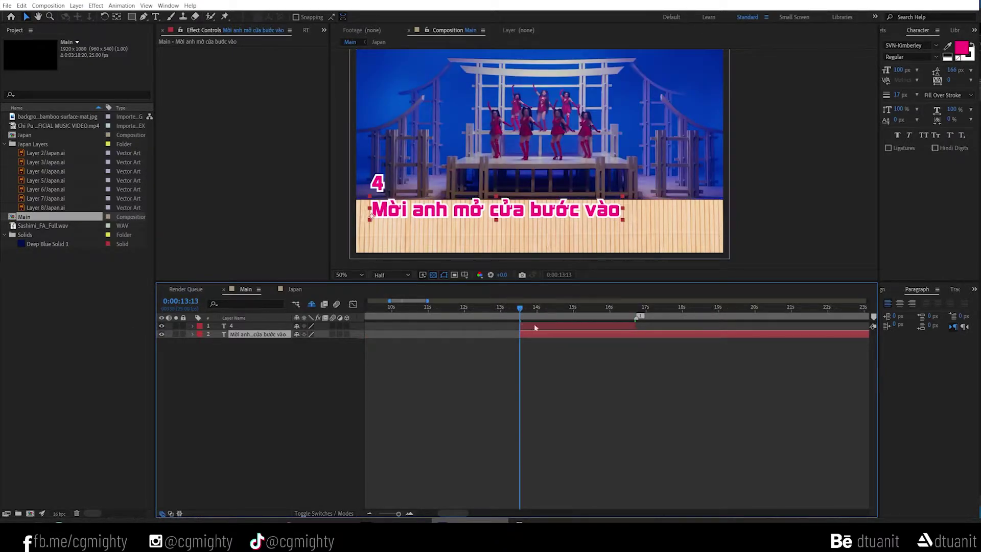
click(199, 343)
click(192, 334)
click(201, 343)
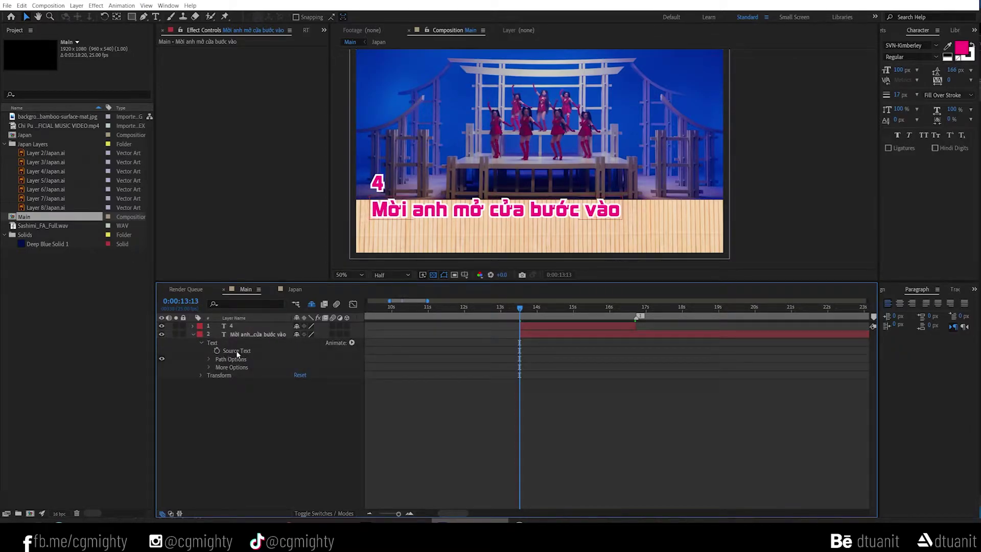
Rename the lyric text layer as RowA
click(240, 334)
right_click(244, 334)
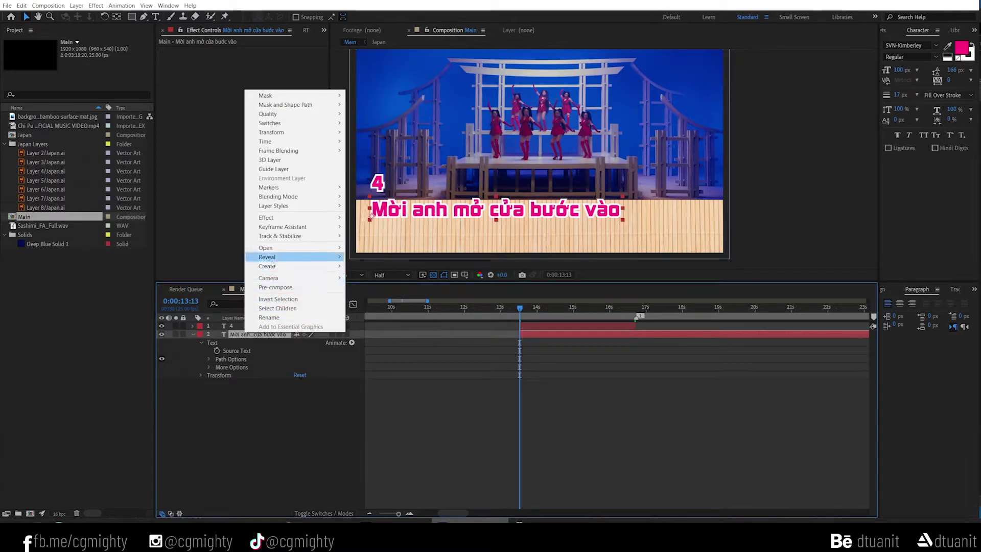
click(269, 317)
text(Ra)
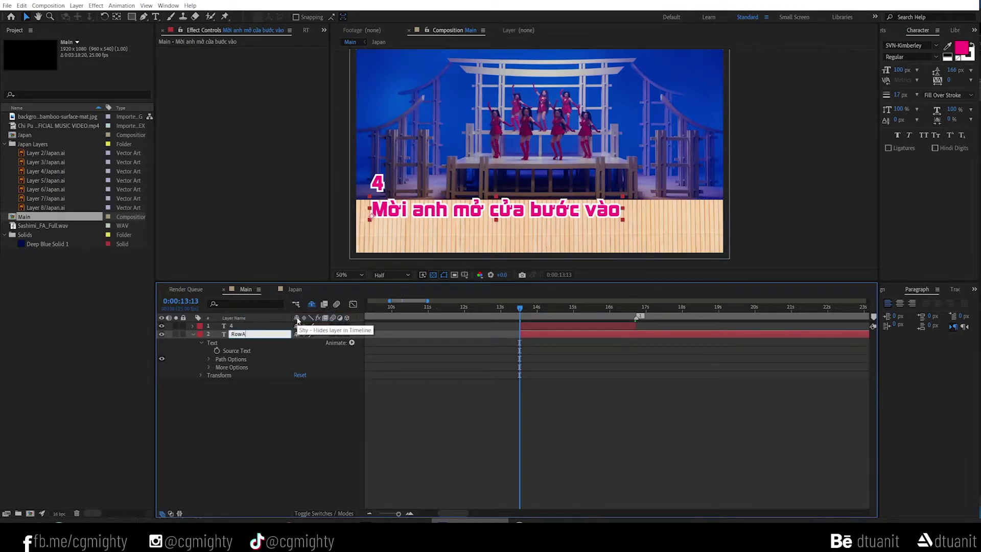
click(286, 378)
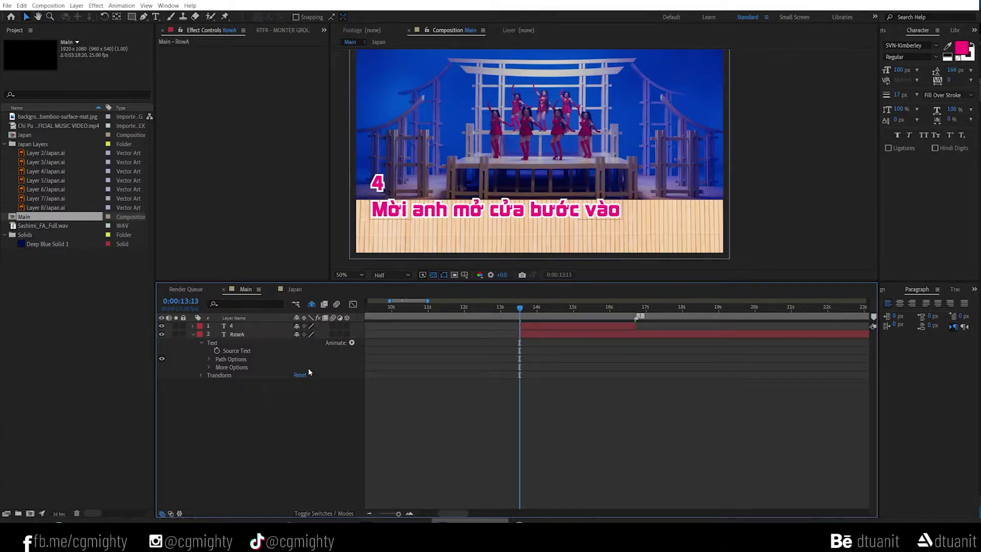
Nudge the RowA lyric slightly lower on the bamboo mat and give it a white fill with no stroke
click(552, 333)
drag(424, 210, 424, 215)
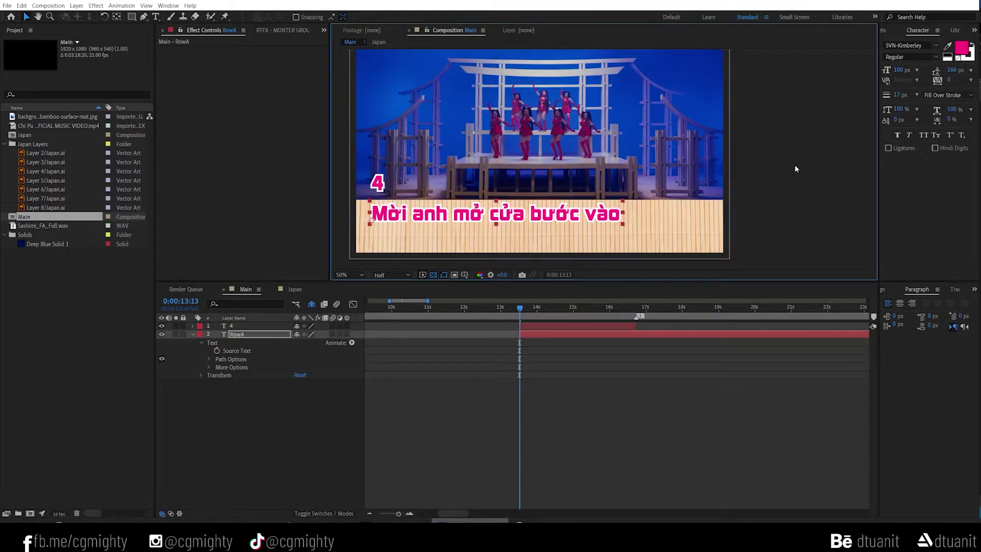
click(966, 59)
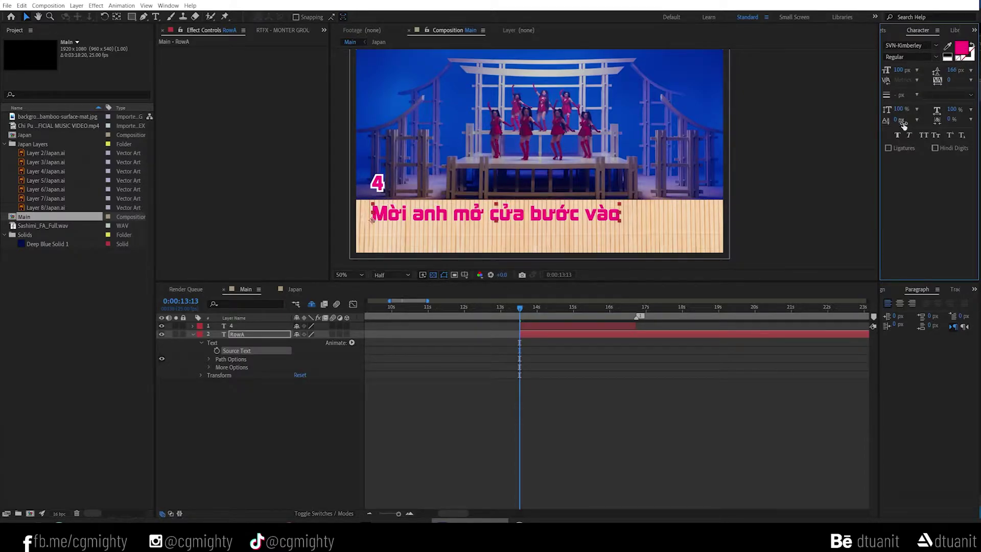
click(948, 58)
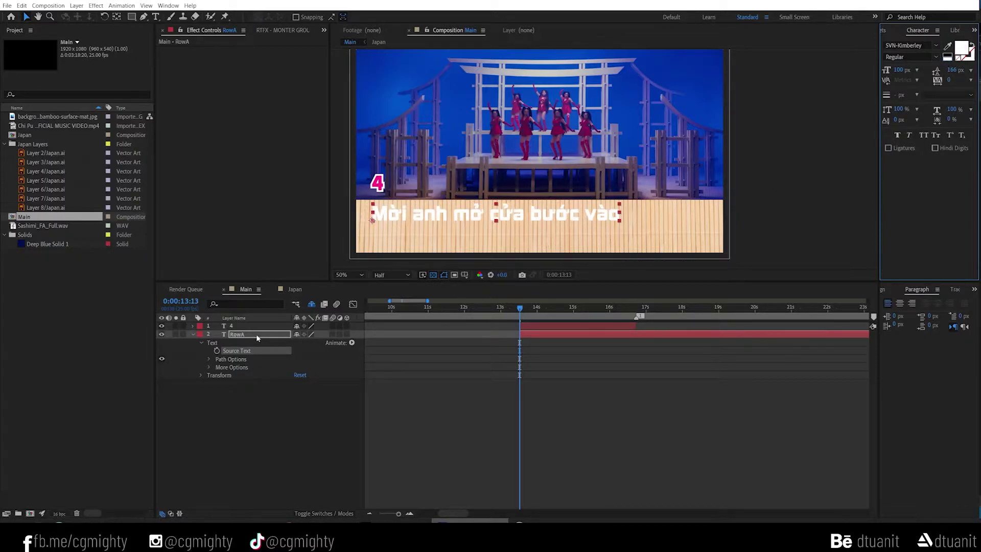
Add a Stroke layer style to RowA with a brown colour and a size of 6
right_click(257, 338)
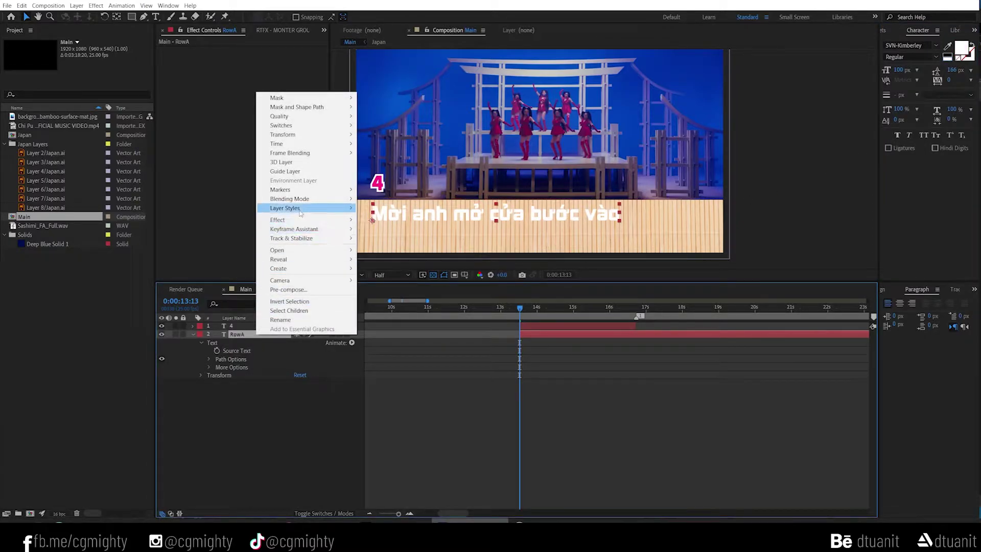
mouse_move(309, 210)
click(389, 311)
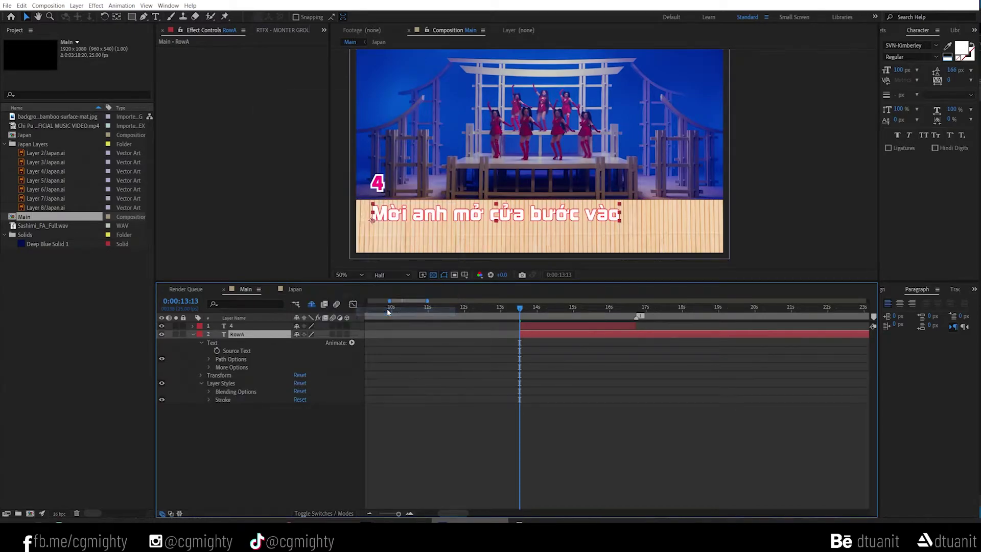
click(208, 400)
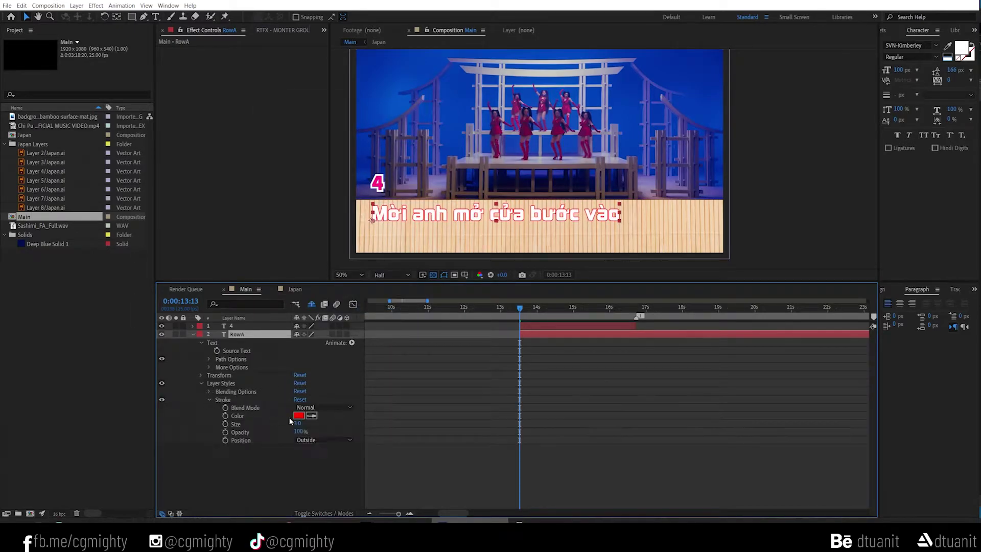
scroll(463, 235, up, 4)
drag(508, 212, 480, 126)
click(311, 415)
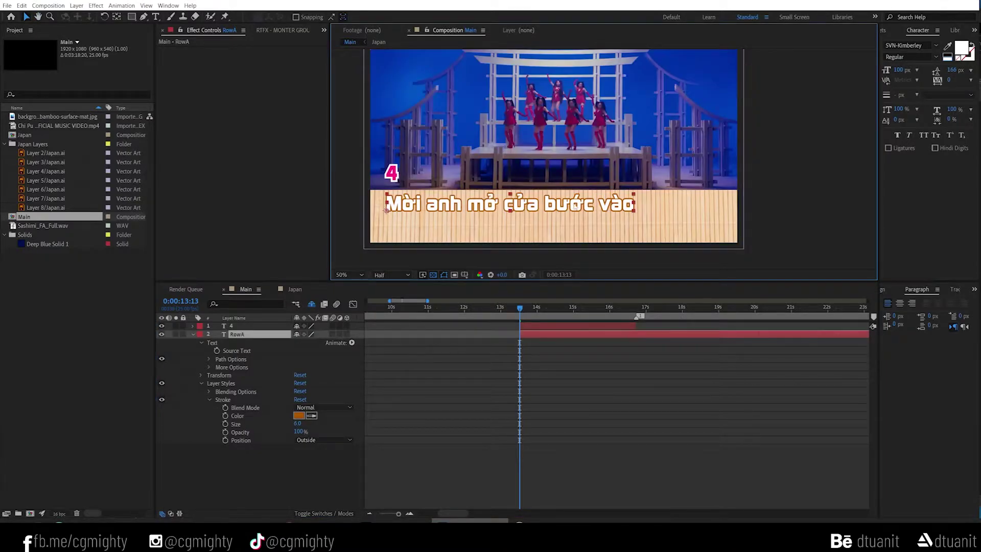
Set the RowA lyric's font size to 80 px and enable Source Text keyframing at 0:00:13:13
click(900, 70)
text(80)
key(Return)
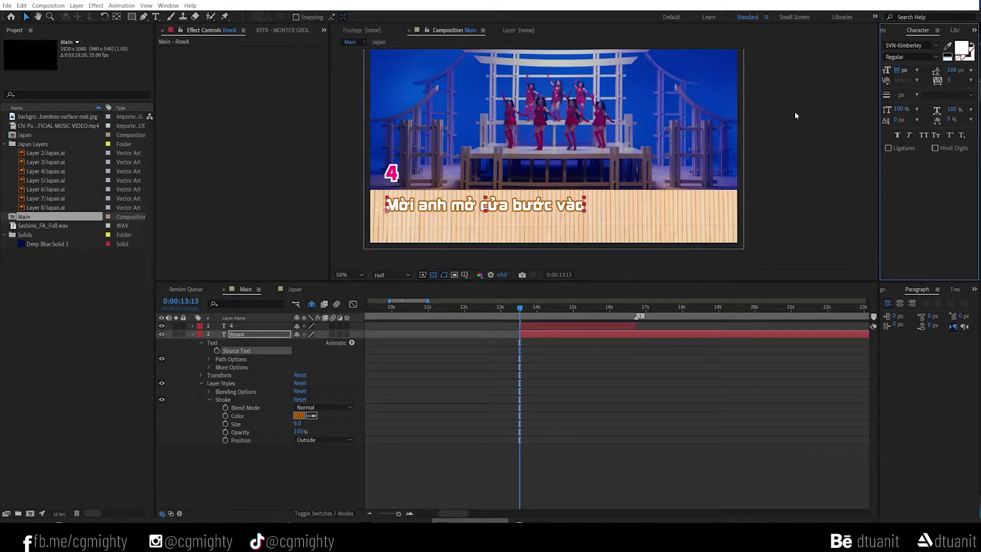
click(217, 351)
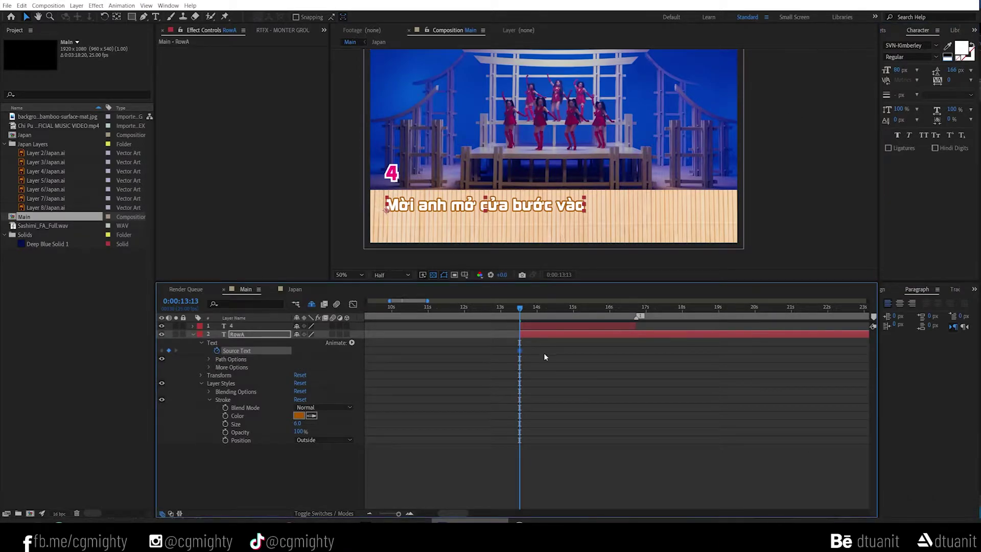
Move RowA's Source Text keyframe to the composition marker at 0:00:16:18, and scrub ahead to 0:00:20:00
drag(520, 353, 634, 350)
drag(459, 513, 468, 510)
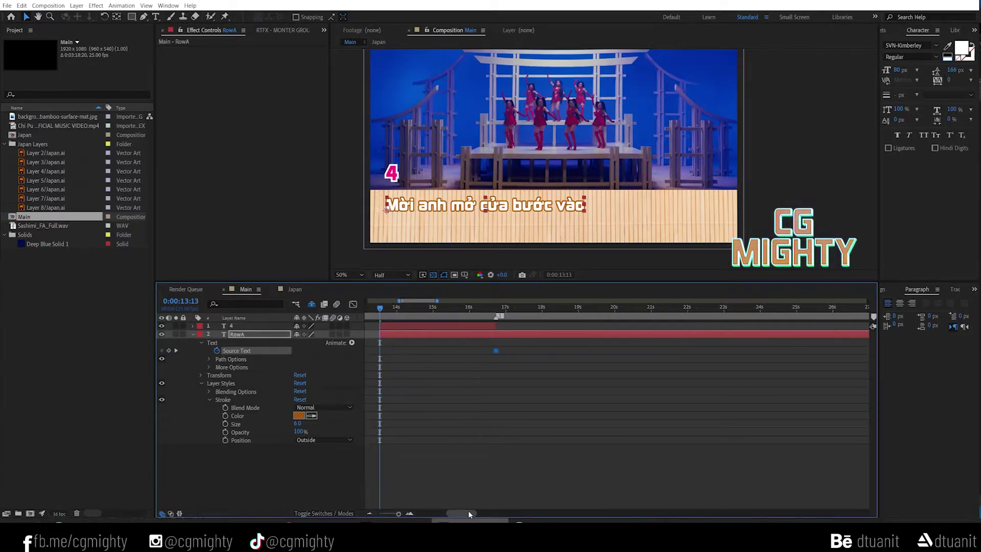
click(416, 308)
drag(425, 313, 615, 330)
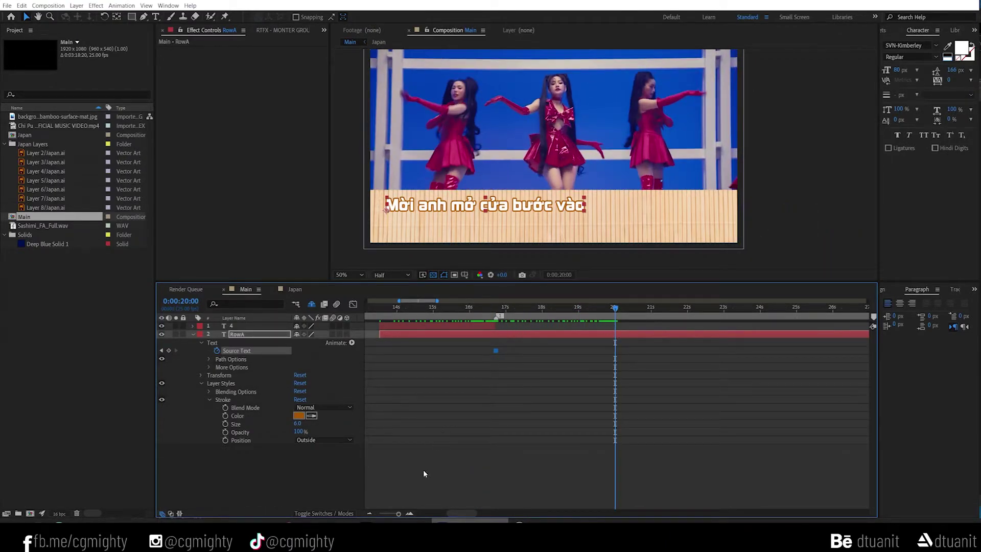
Duplicate the RowA layer, rename the copy as RowB and place it below RowA in the layer stack
click(253, 335)
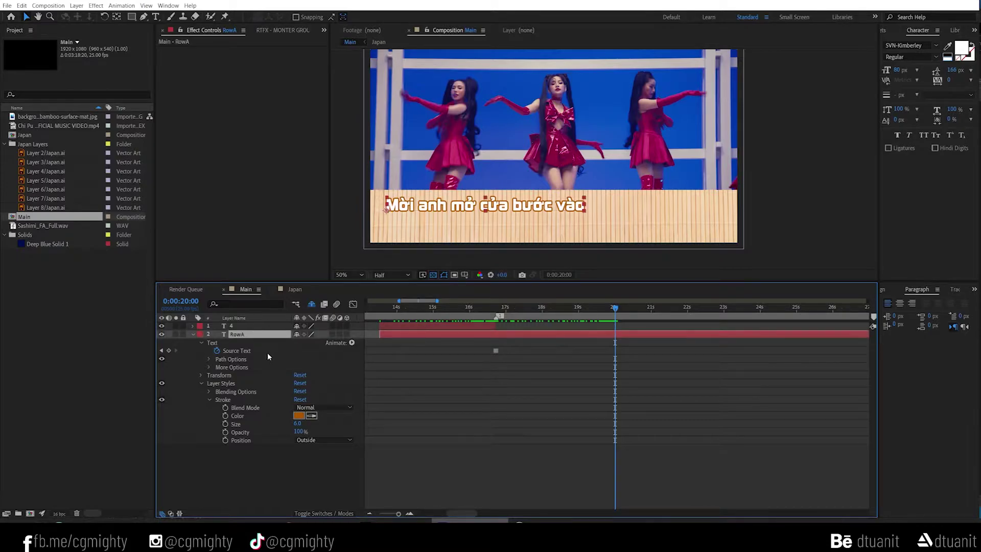
key(ctrl+d)
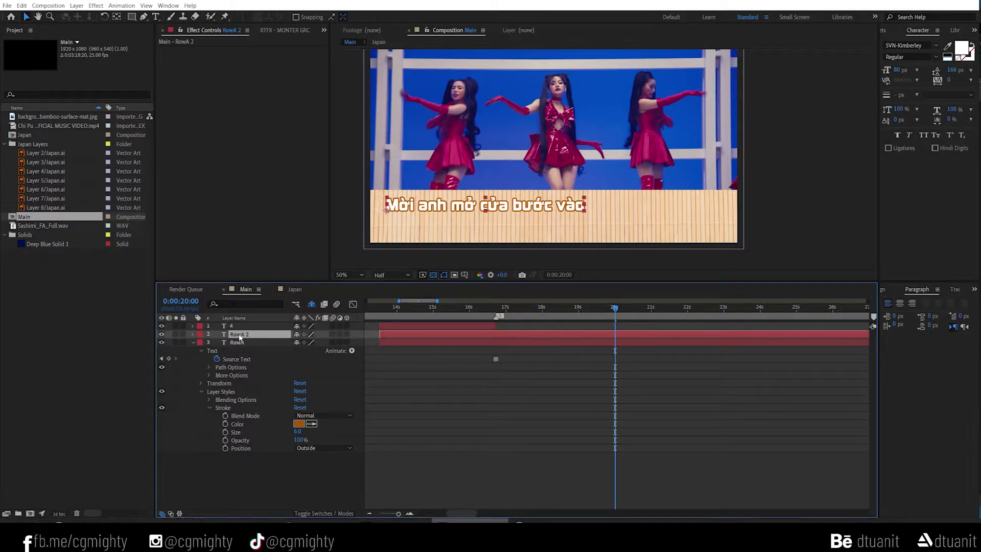
right_click(240, 336)
click(255, 319)
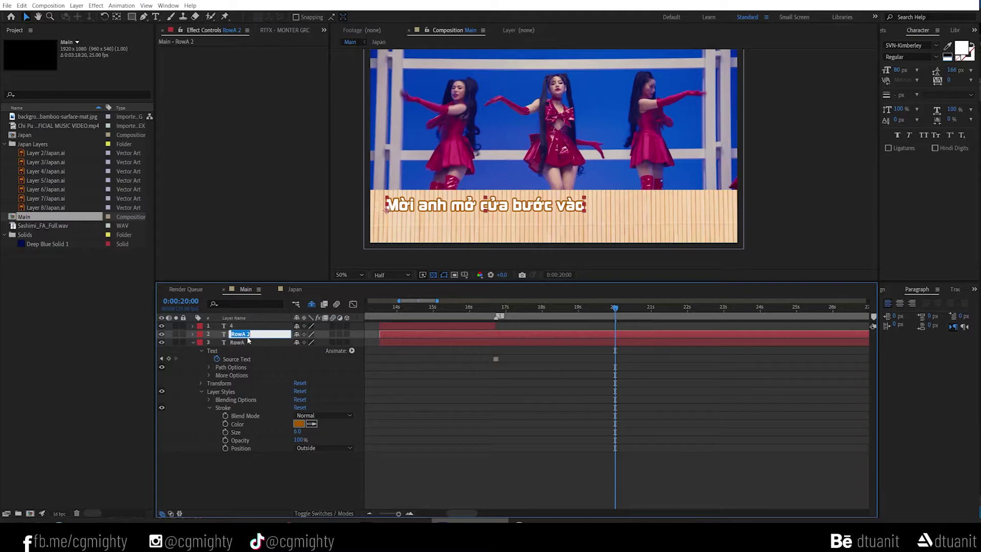
drag(245, 333, 266, 335)
key(BackSpace)
key(BackSpace)
text(B)
key(Return)
key(ctrl+bracketleft)
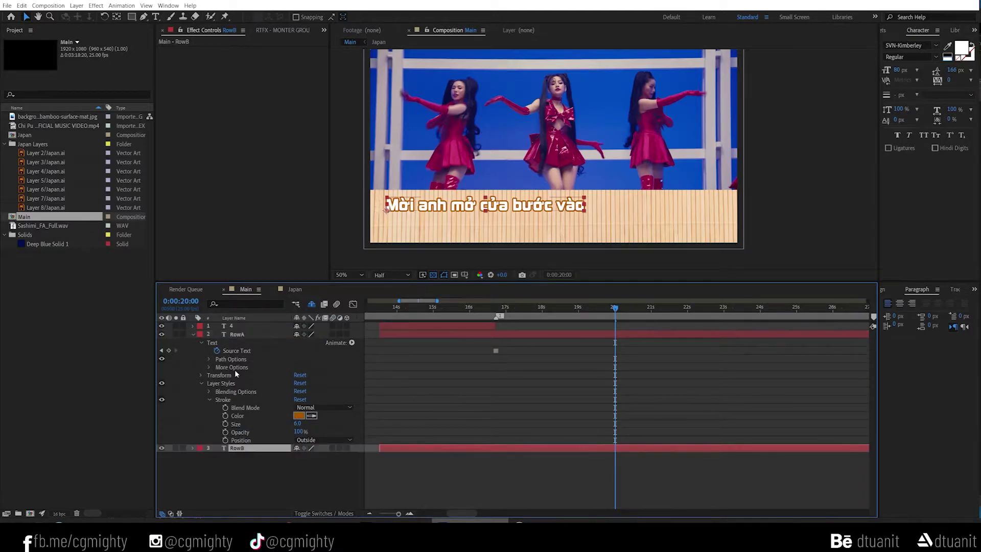
Move the RowB lyric to the lower-right part of the bamboo mat and right-align its text
click(237, 335)
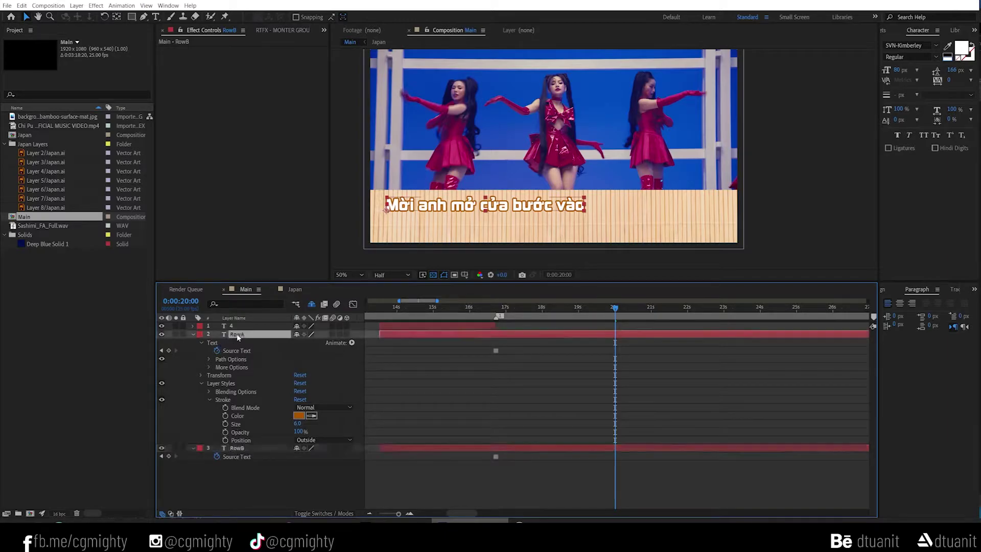
key(u)
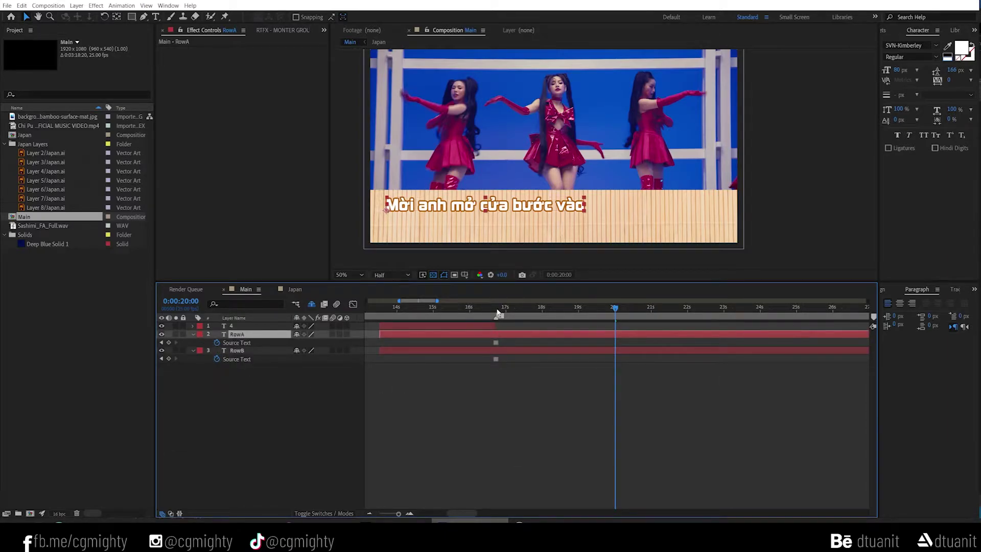
drag(498, 313, 496, 313)
click(473, 350)
drag(459, 206, 598, 233)
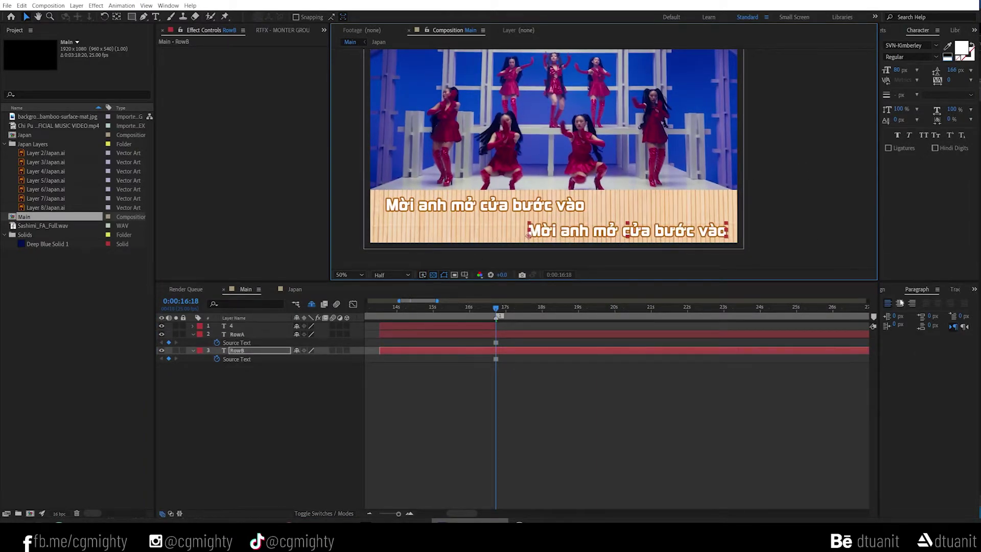
click(912, 303)
drag(495, 231, 695, 230)
click(696, 231)
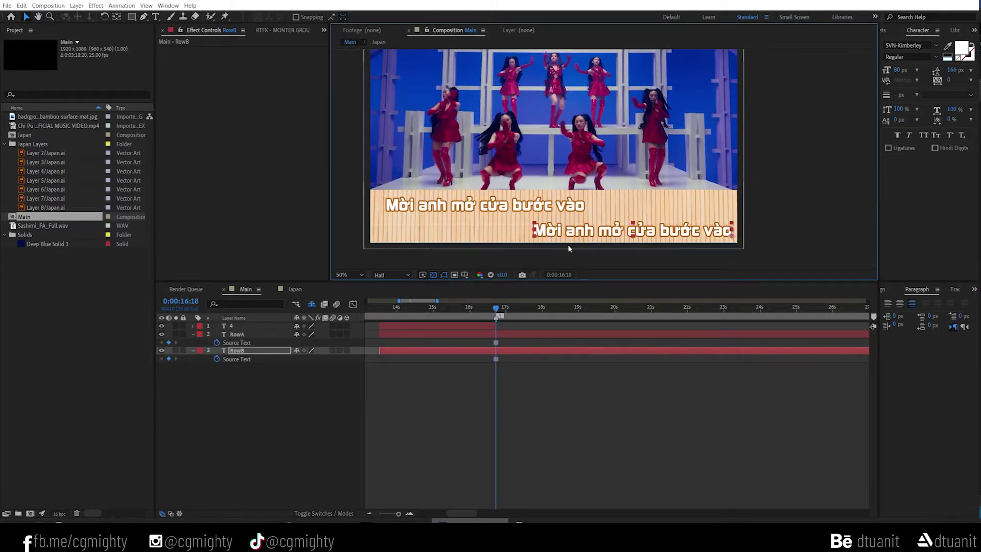
Copy the lyric line "Cửa em thì không khóa đâu" from the browser and replace RowB's text with it at 0:00:16:18
key(alt+Tab)
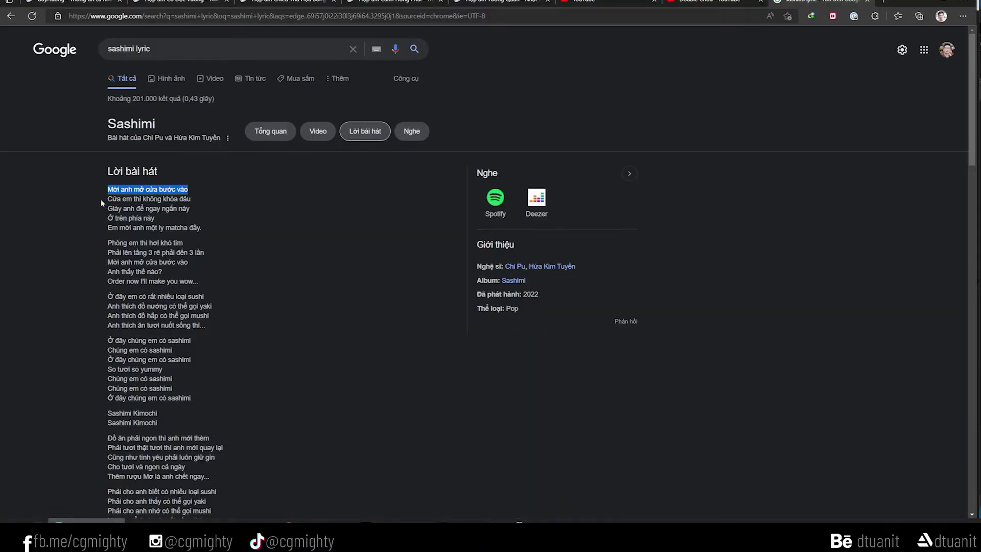
drag(101, 202, 196, 204)
key(ctrl+c)
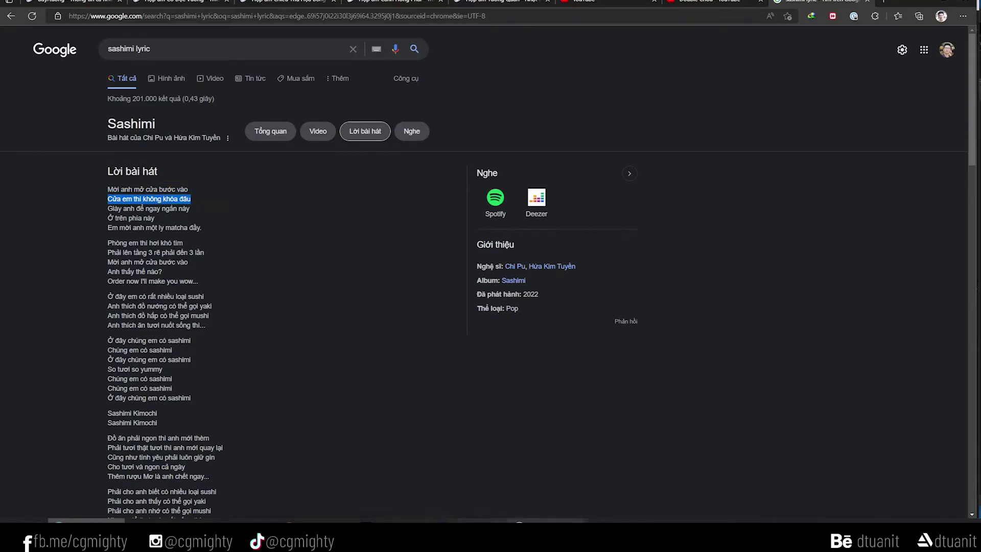
key(alt+Tab)
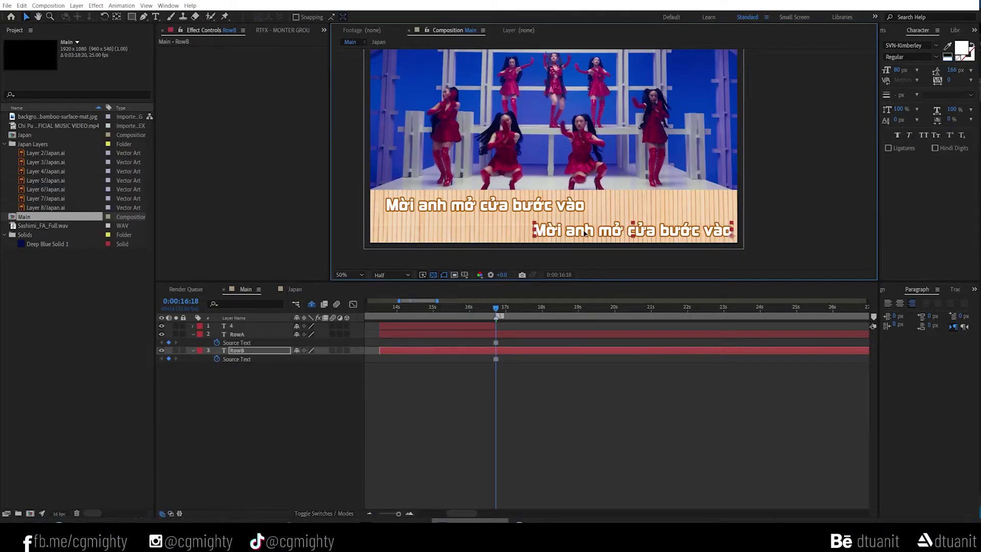
key(ctrl+v)
click(487, 364)
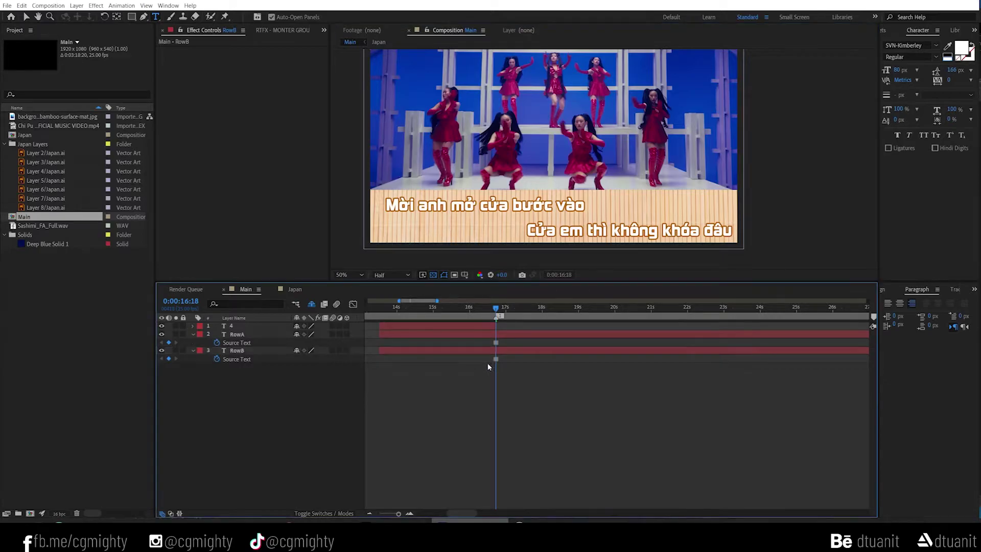
At 0:00:20:00, replace RowA's text with the line "Giày anh để ngay ngắn này" copied from the lyrics page in the browser
drag(529, 315, 617, 325)
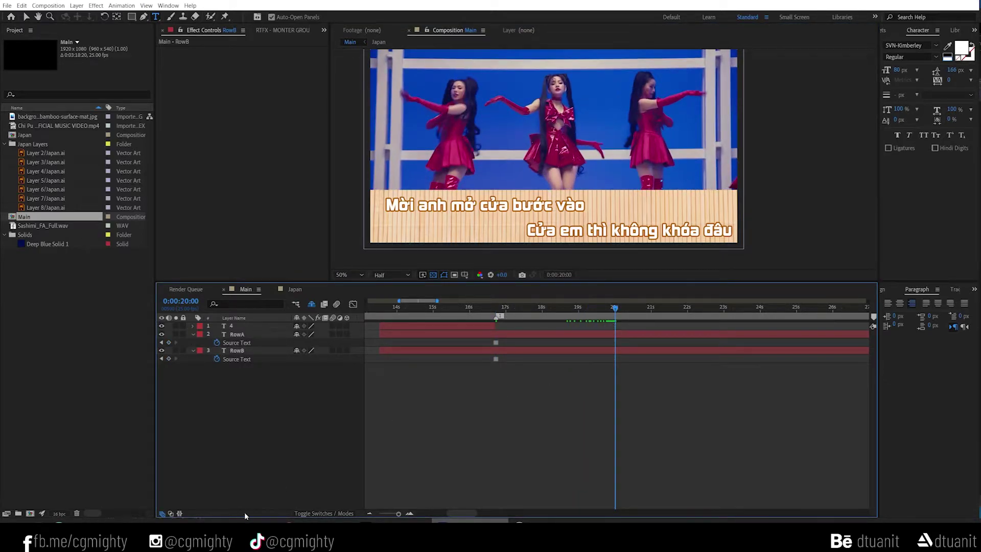
key(alt+Tab)
drag(105, 208, 191, 207)
key(ctrl+c)
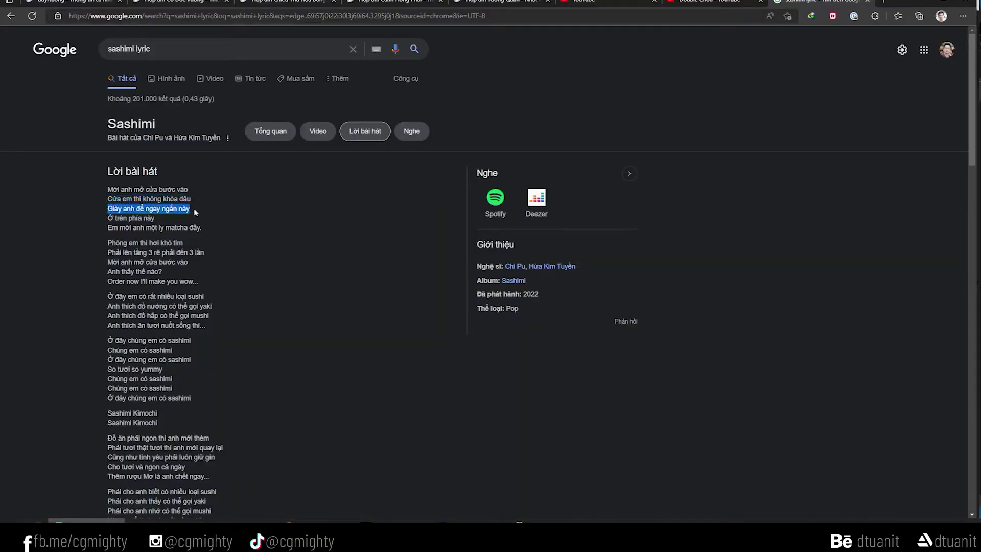
click(452, 510)
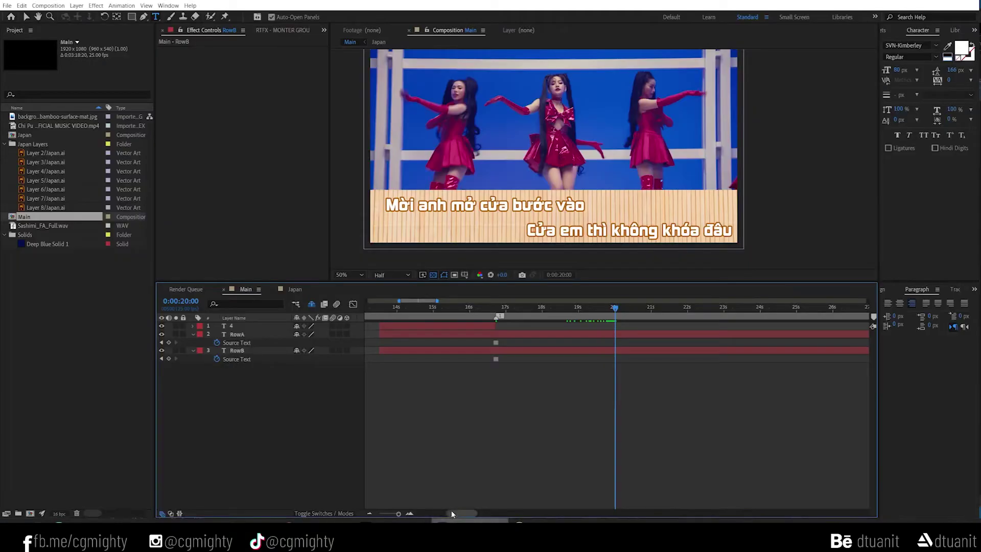
click(600, 337)
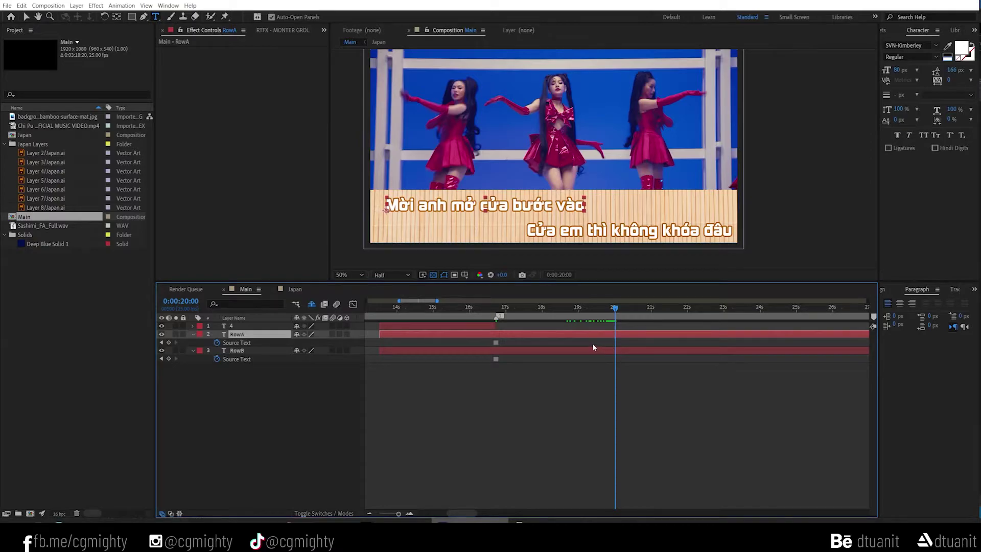
click(521, 208)
key(ctrl+a)
key(ctrl+v)
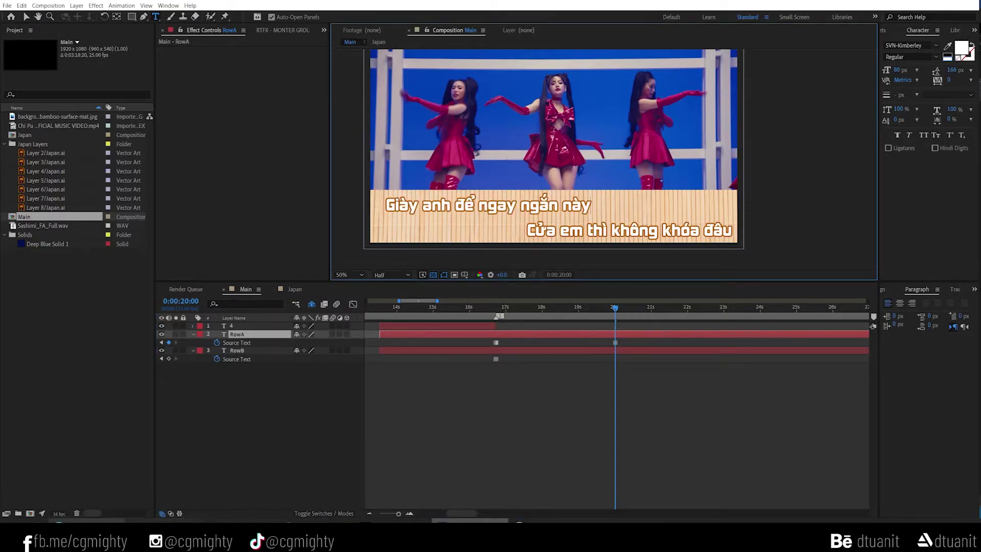
Copy "Ở trên phía này" from the browser lyrics page and replace RowB's text with it at 0:00:20:00
click(86, 520)
drag(108, 218, 155, 218)
key(ctrl+c)
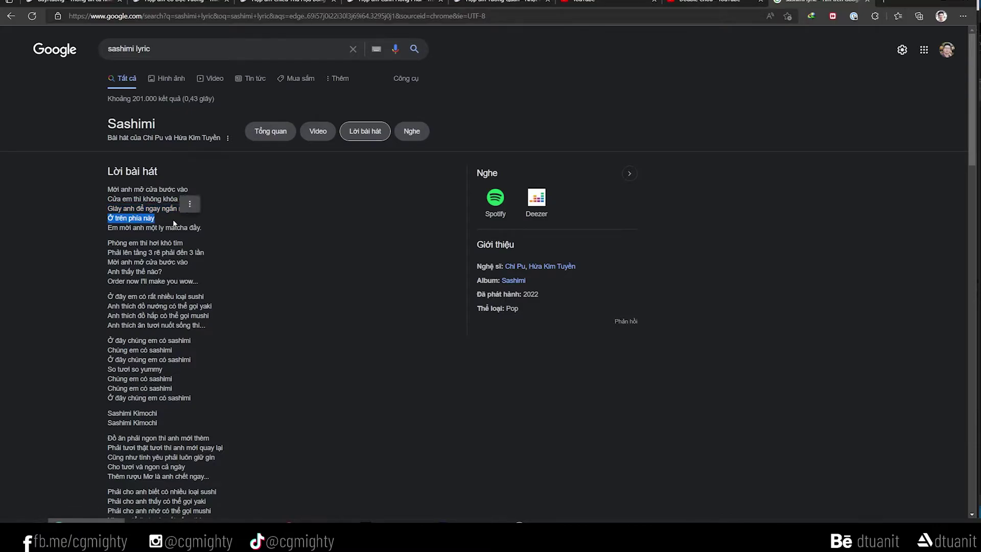
click(501, 520)
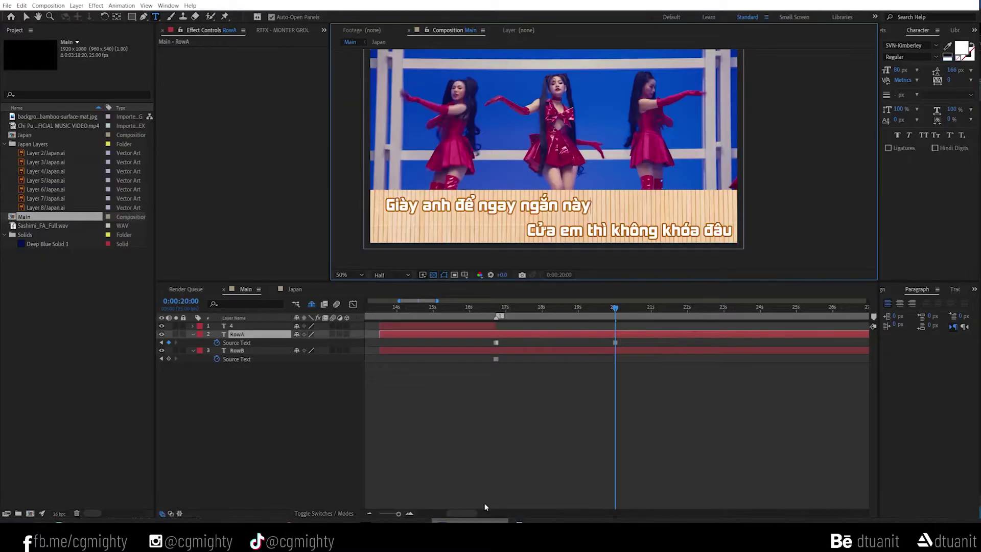
click(617, 350)
key(ctrl+v)
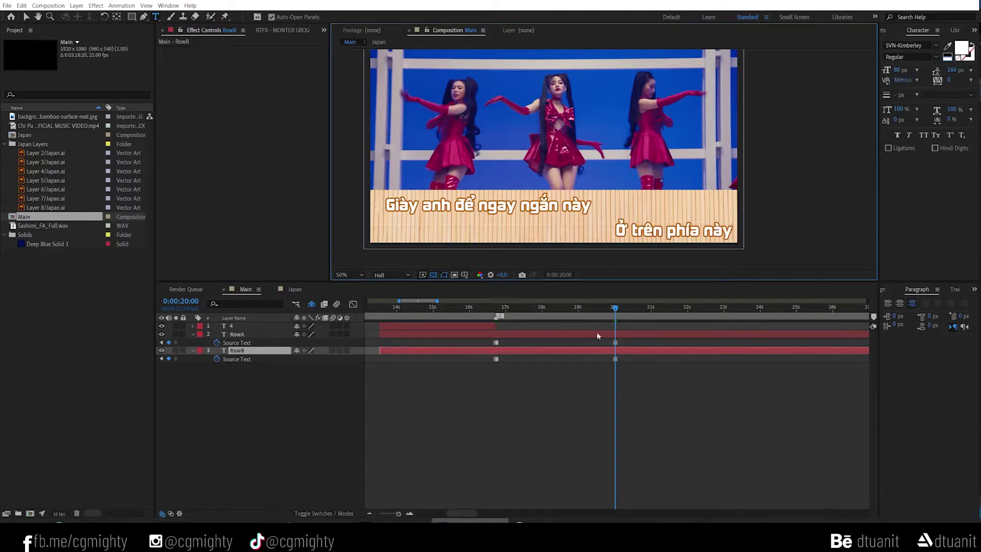
click(26, 17)
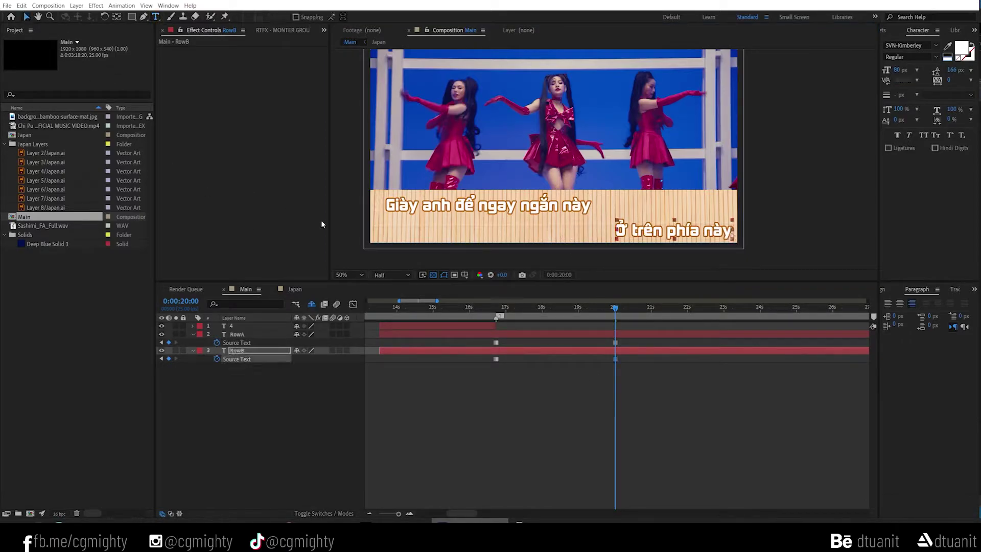
Play back the composition from 0:00:15:11 to check the timing of the lyric changes in both rows
click(489, 307)
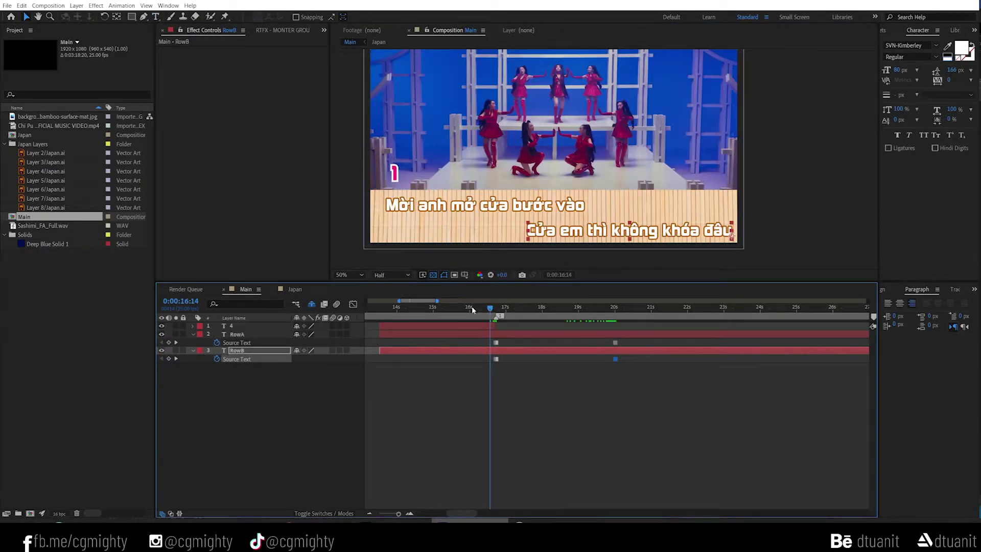
key(space)
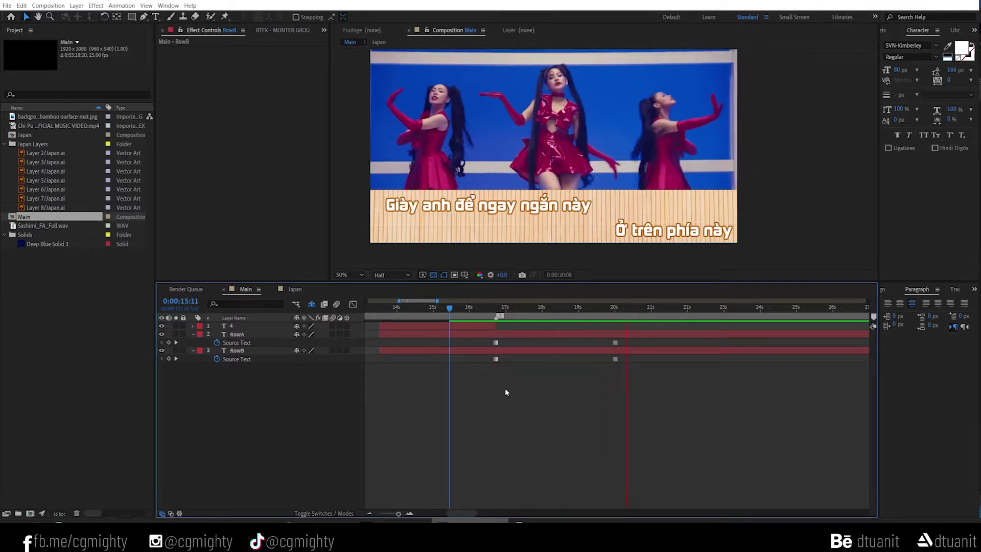
key(space)
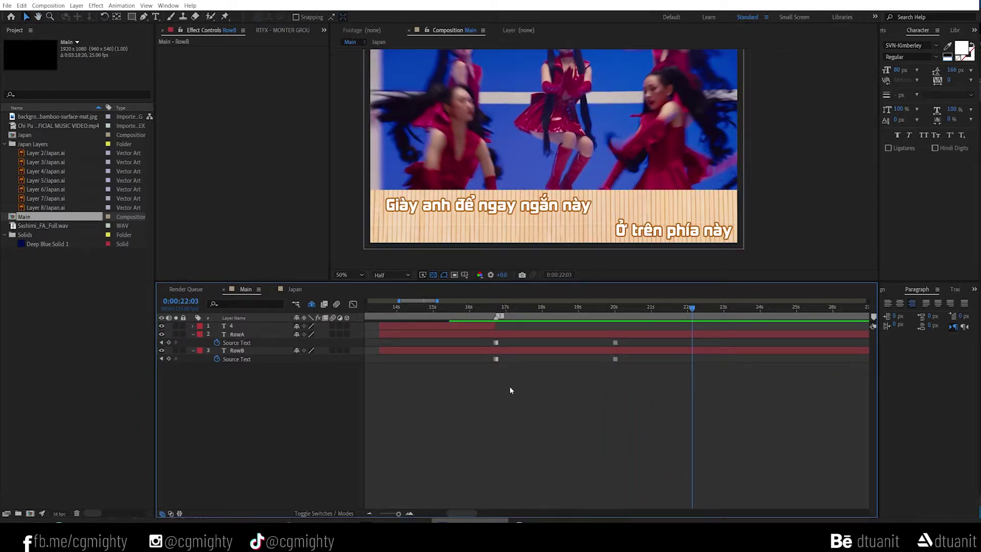
Duplicate the RowA layer, give the copy a yellow label and rename it as RowA Highlight
click(467, 328)
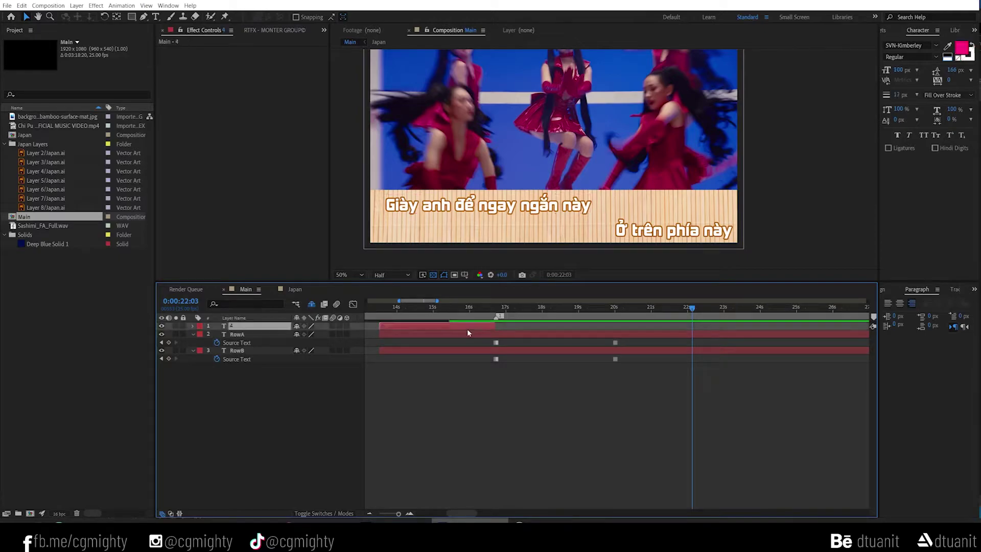
click(471, 335)
key(ctrl+d)
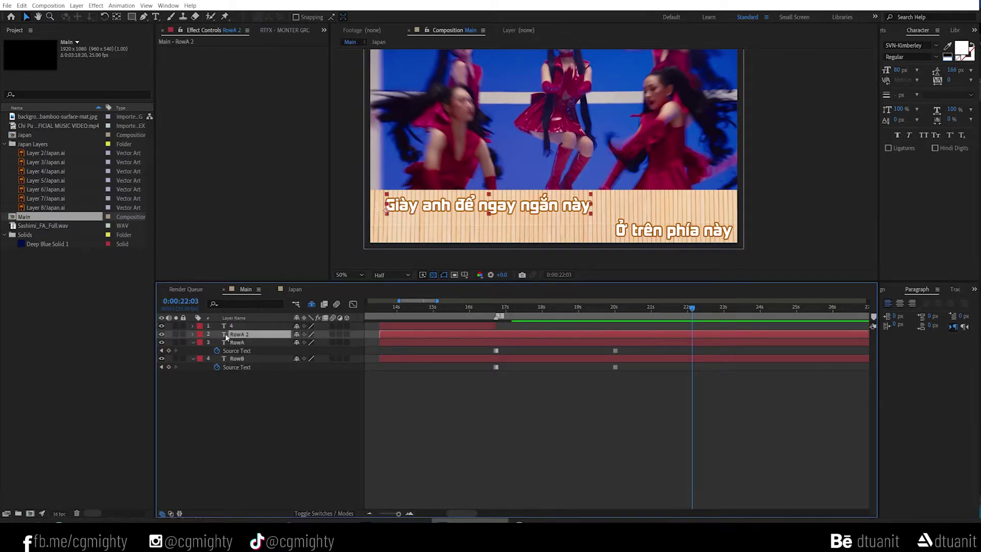
click(200, 334)
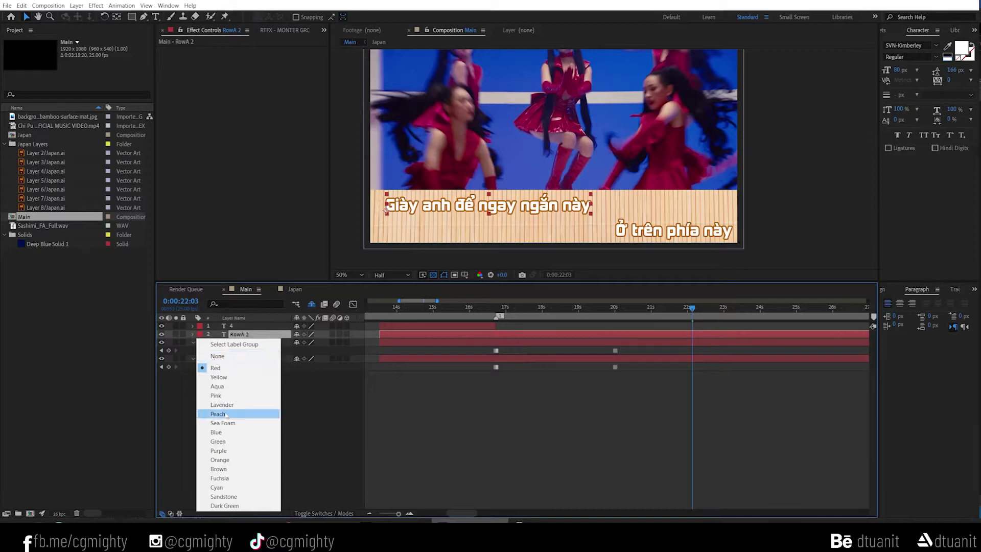
click(219, 378)
right_click(239, 334)
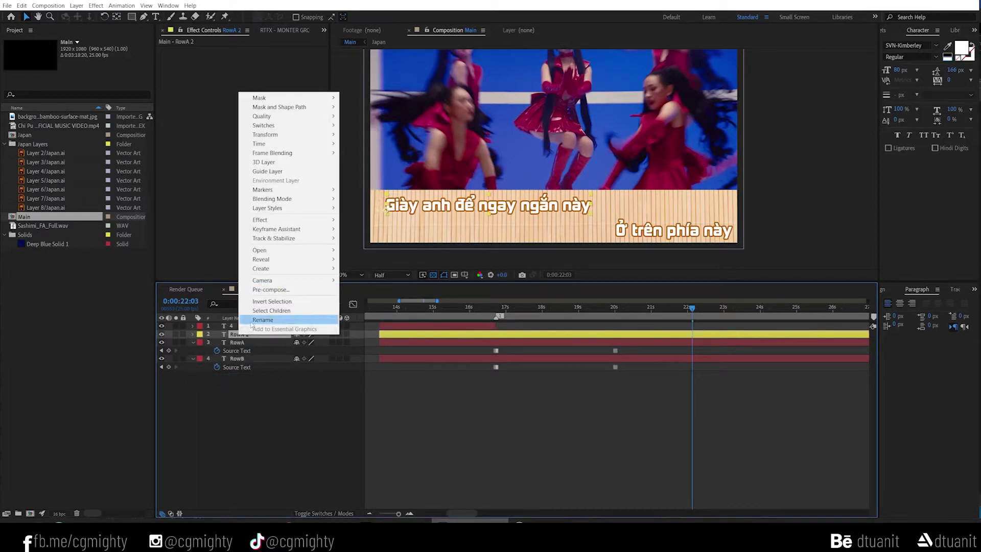
click(254, 334)
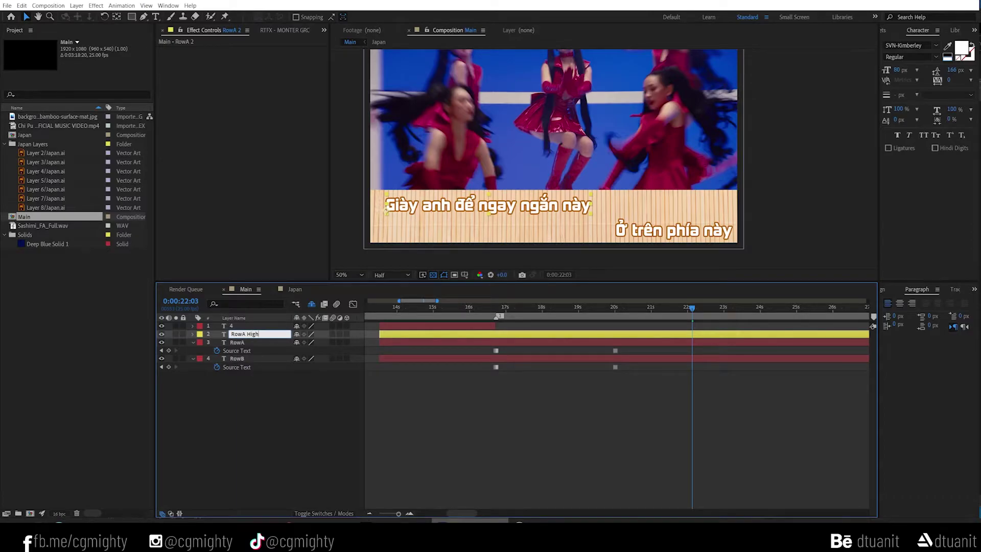
text(RowA Highlight)
click(253, 391)
Reveal RowA Highlight's keyframes, then find the Fill effect and apply it to the layer
click(250, 334)
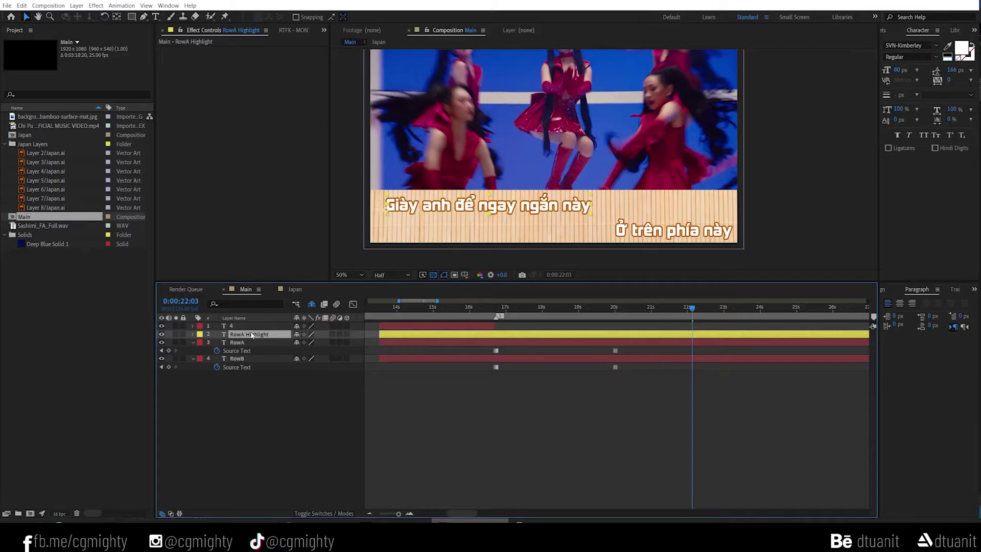
key(u)
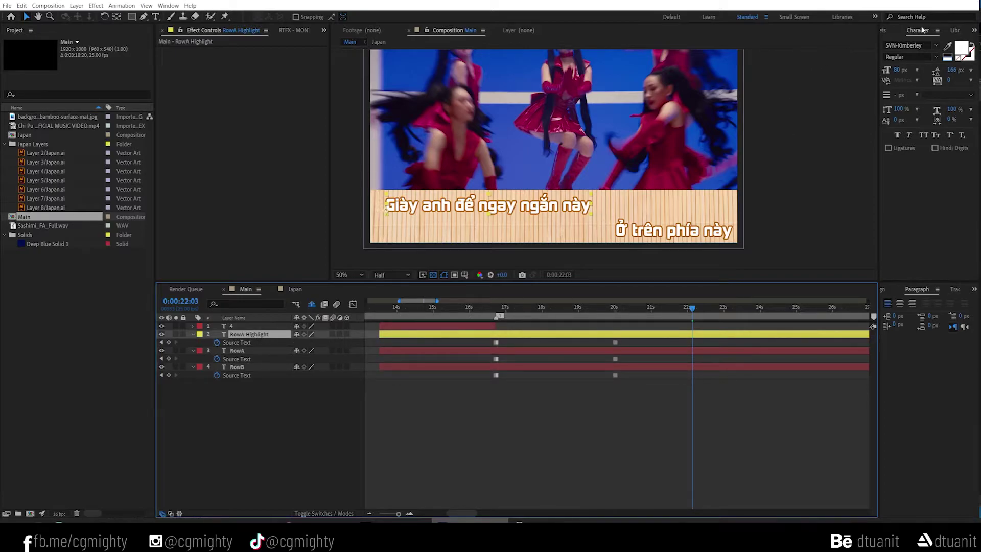
click(889, 32)
click(914, 43)
text(F)
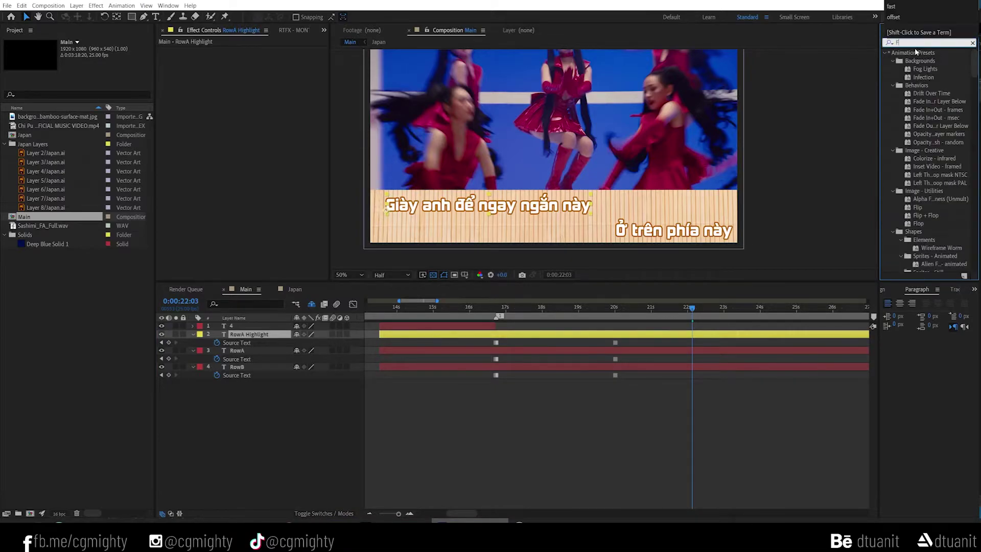
text(ill)
drag(916, 101, 671, 327)
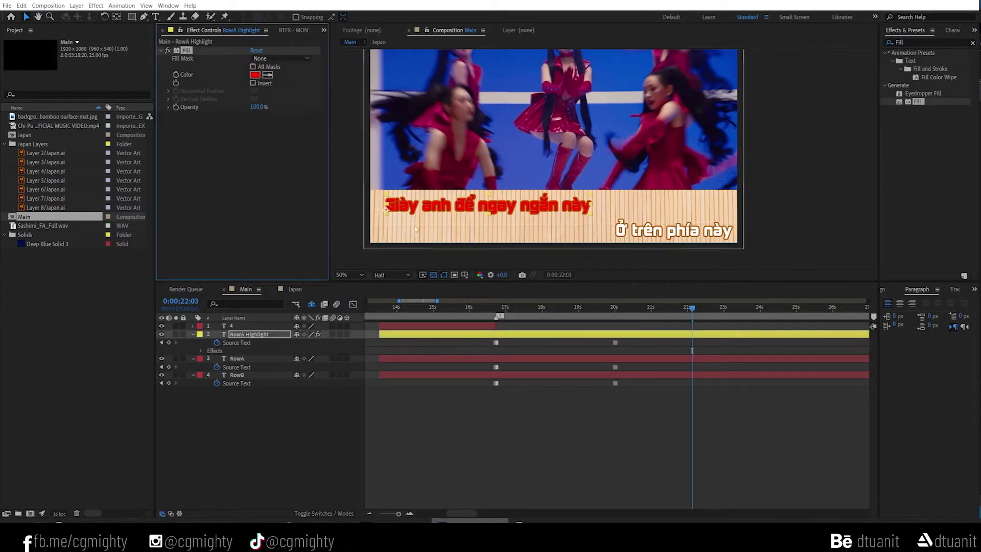
Set the Fill effect's color on RowA Highlight to pink FF6FA9
click(972, 43)
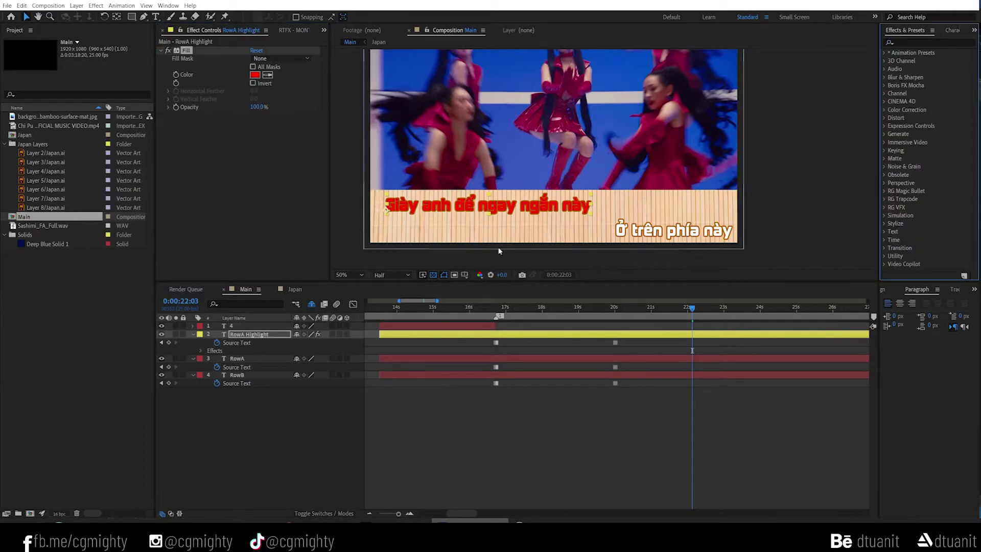
click(262, 75)
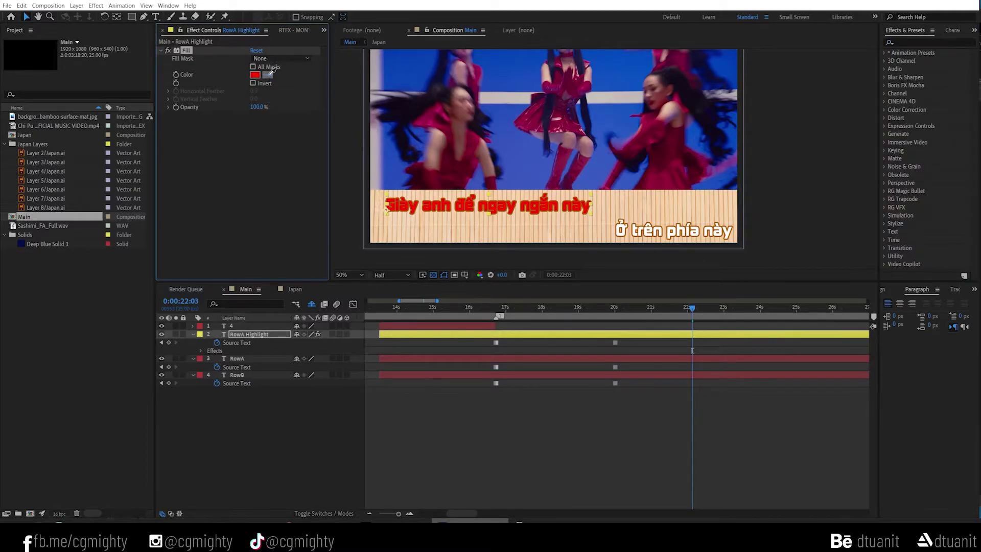
click(433, 121)
click(255, 74)
click(327, 55)
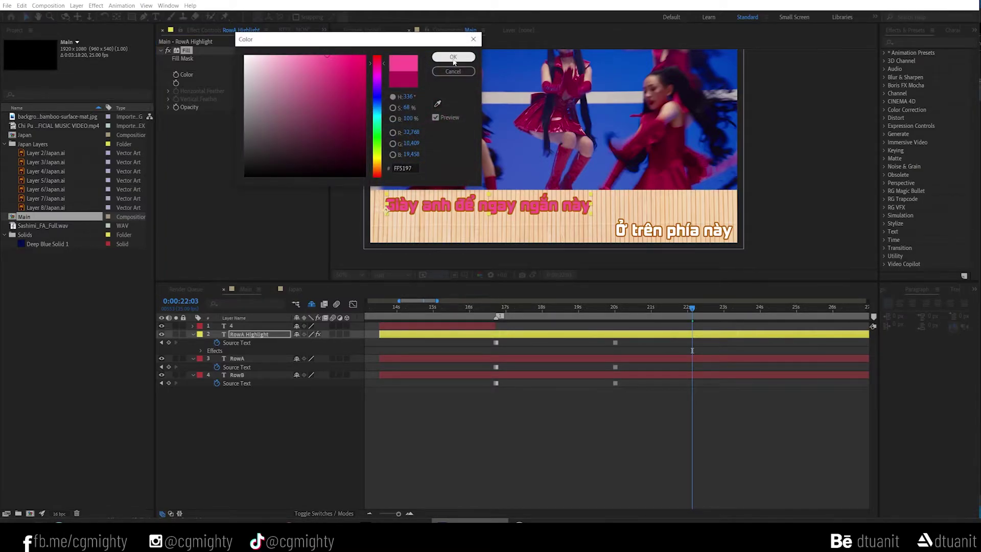
click(314, 55)
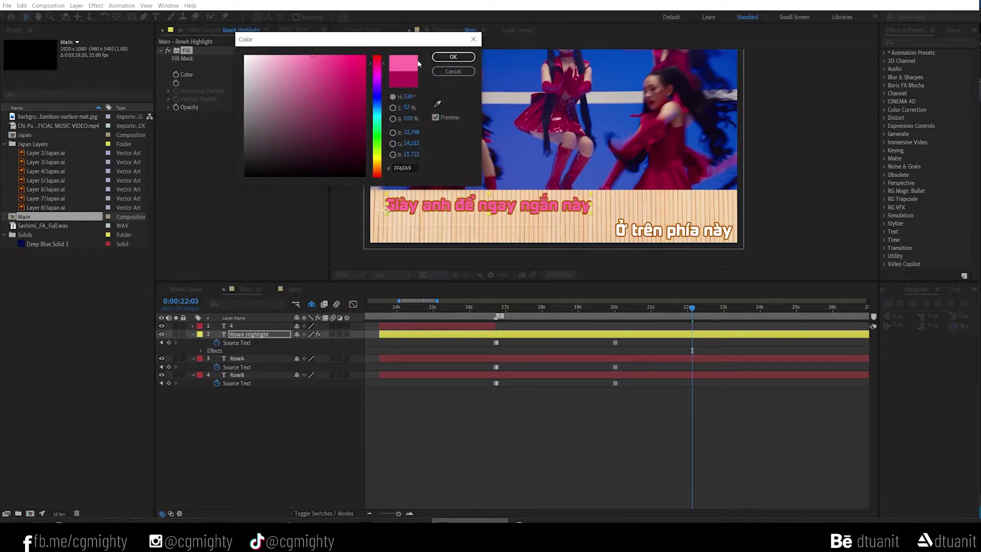
click(453, 57)
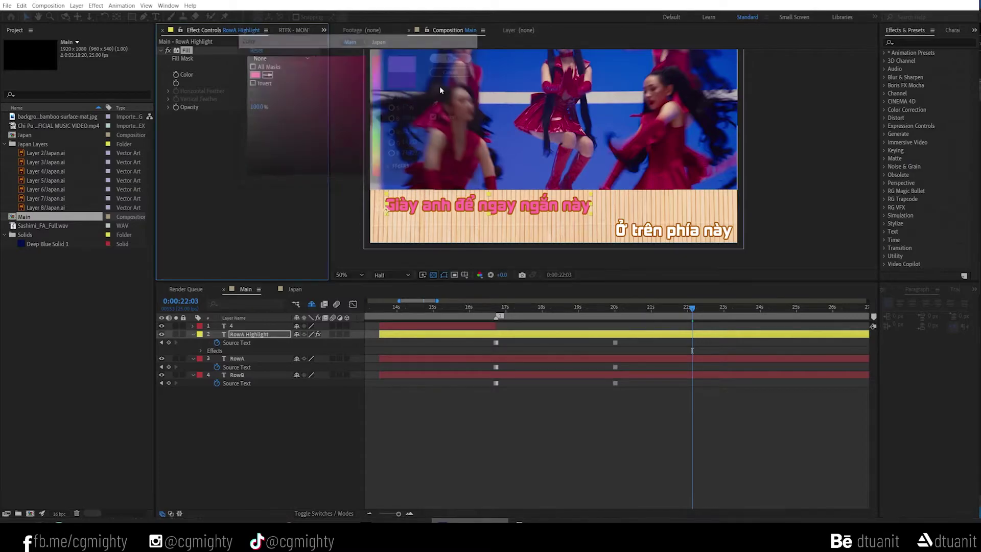
Find the Linear Wipe transition preset and apply it to the RowA Highlight layer
click(953, 31)
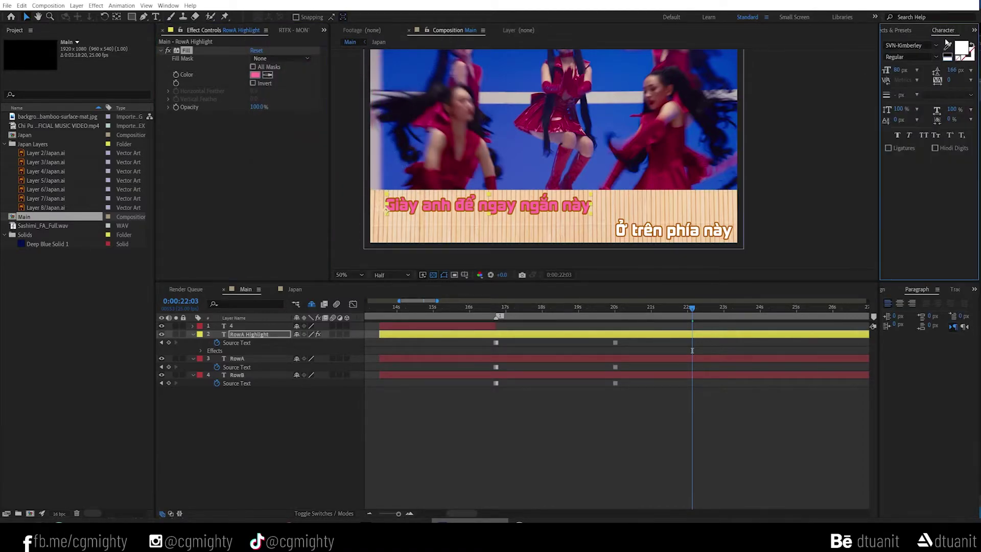
click(192, 333)
click(193, 334)
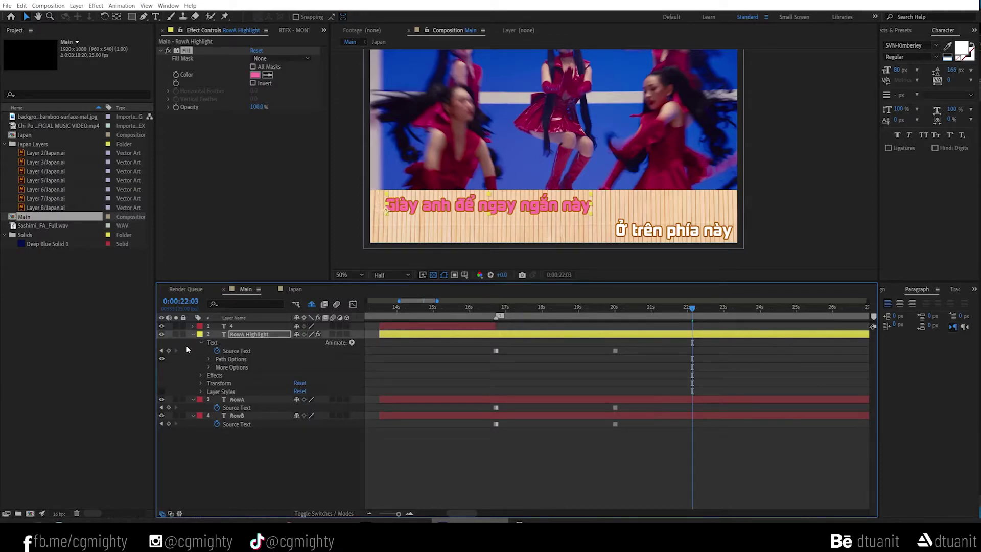
click(192, 334)
click(247, 335)
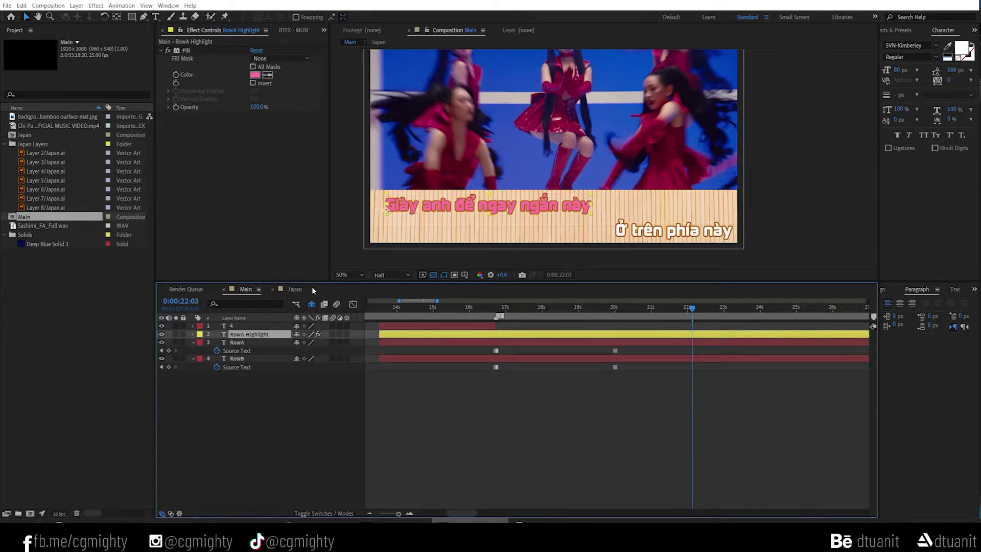
click(896, 30)
click(914, 42)
text(linear)
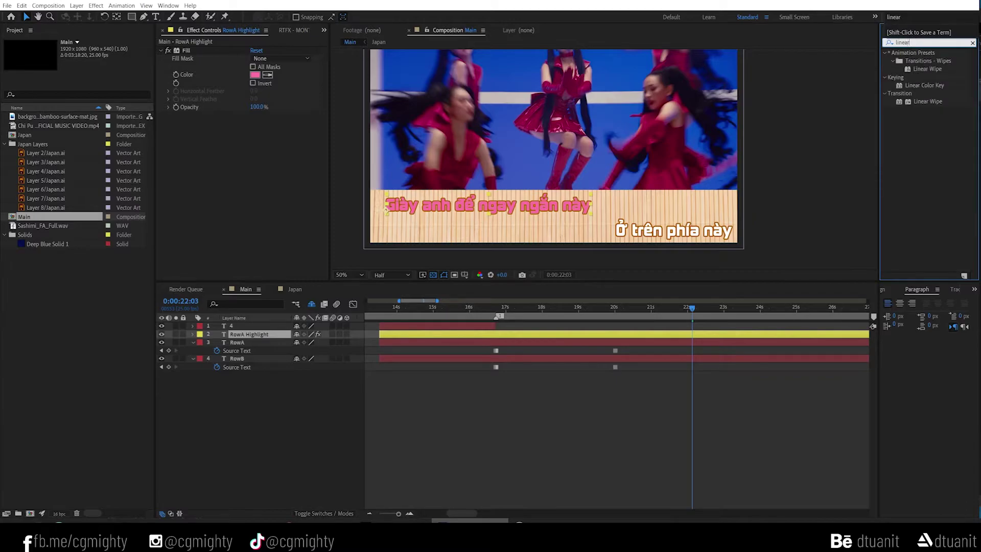
drag(924, 69, 312, 193)
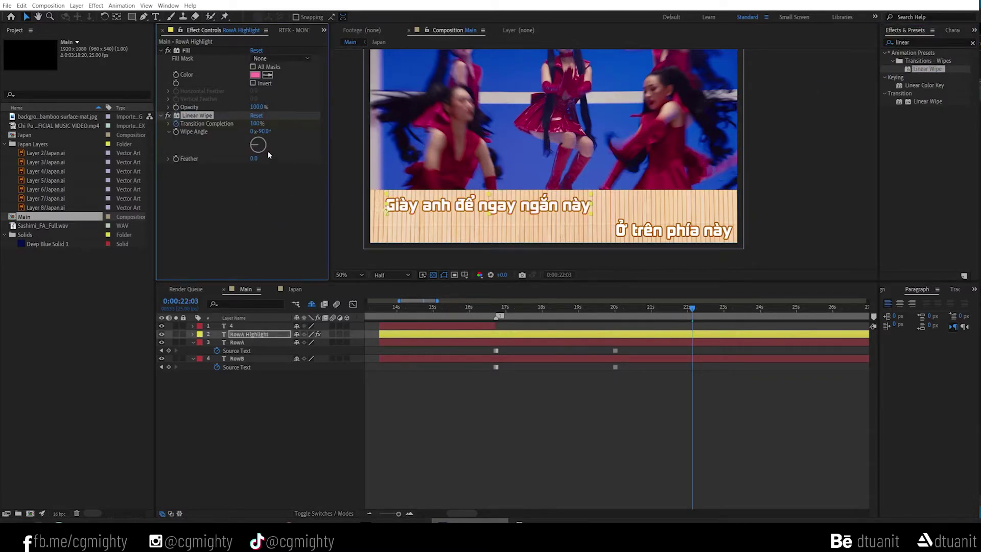
Set the Linear Wipe angle to -90° and move its Transition Completion keyframes to start at RowA Highlight's first Source Text keyframe
click(263, 132)
key(Return)
mouse_move(253, 123)
mouse_down()
mouse_move(225, 123)
mouse_move(264, 124)
mouse_up()
click(175, 124)
key(u)
drag(680, 351, 500, 364)
Preview the first line's wipe and move RowA Highlight's ending Transition Completion keyframe to 0:00:19:00
click(488, 307)
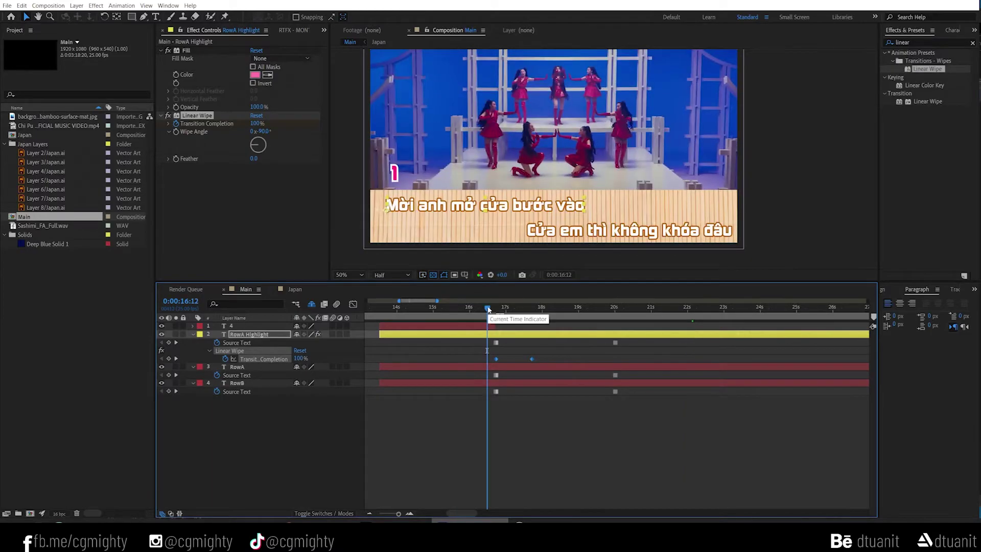
click(528, 357)
key(space)
drag(532, 358, 577, 359)
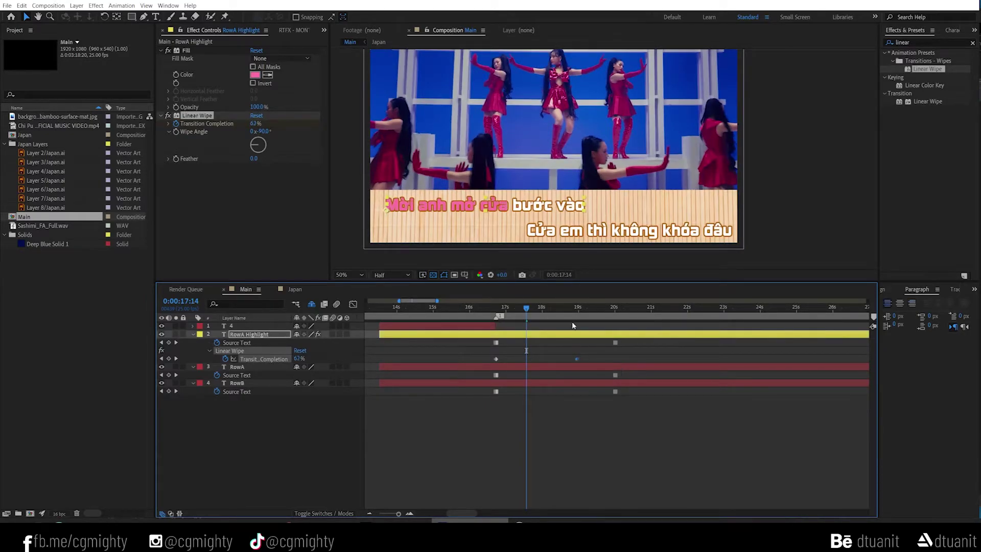
key(k)
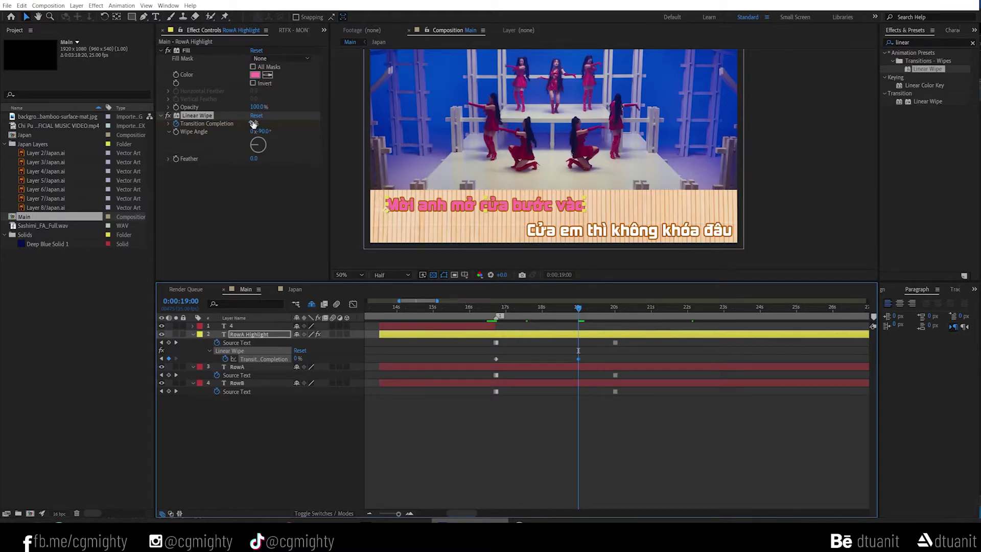
Set RowA Highlight's Transition Completion to 32% at 0:00:19:00 and play back the wipe from 0:00:16:17
drag(253, 123, 265, 124)
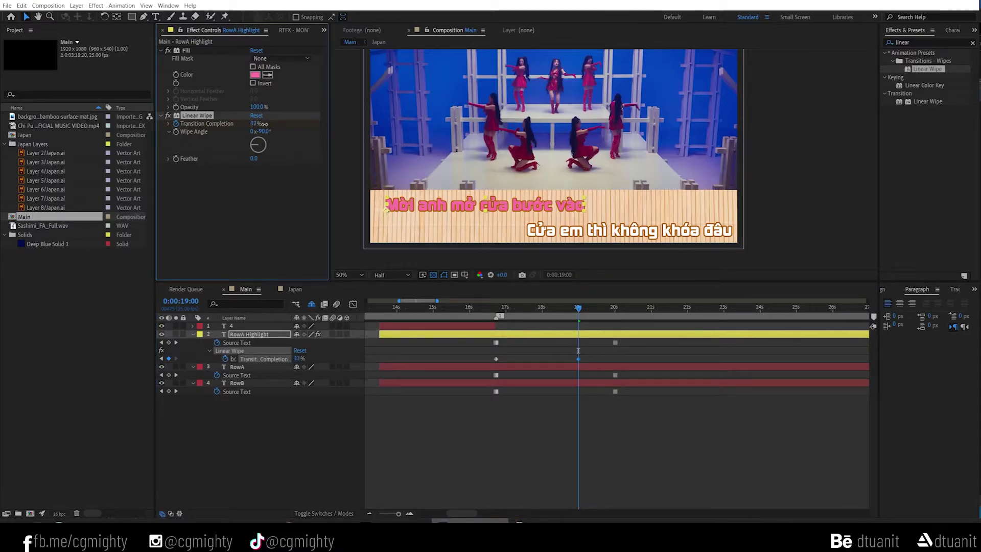
click(494, 307)
key(space)
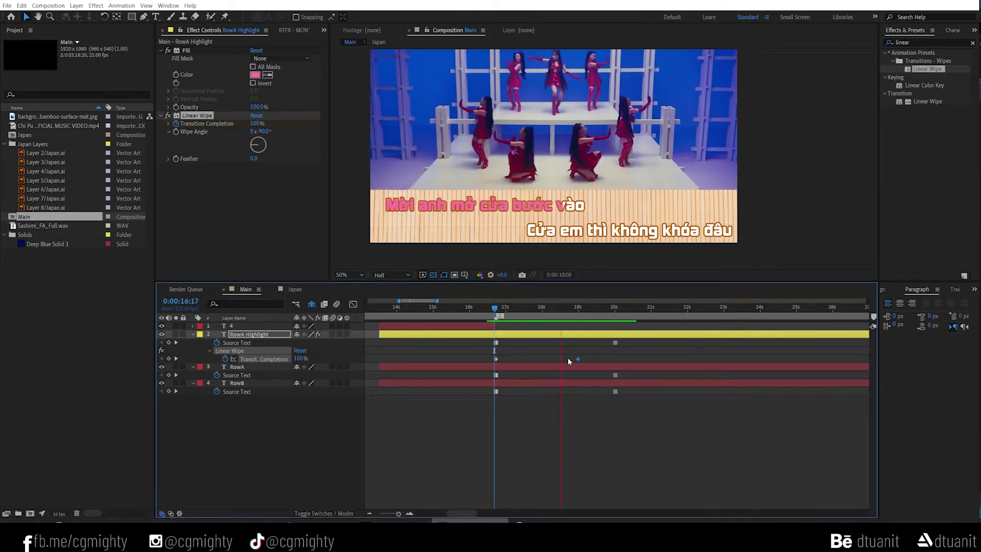
key(space)
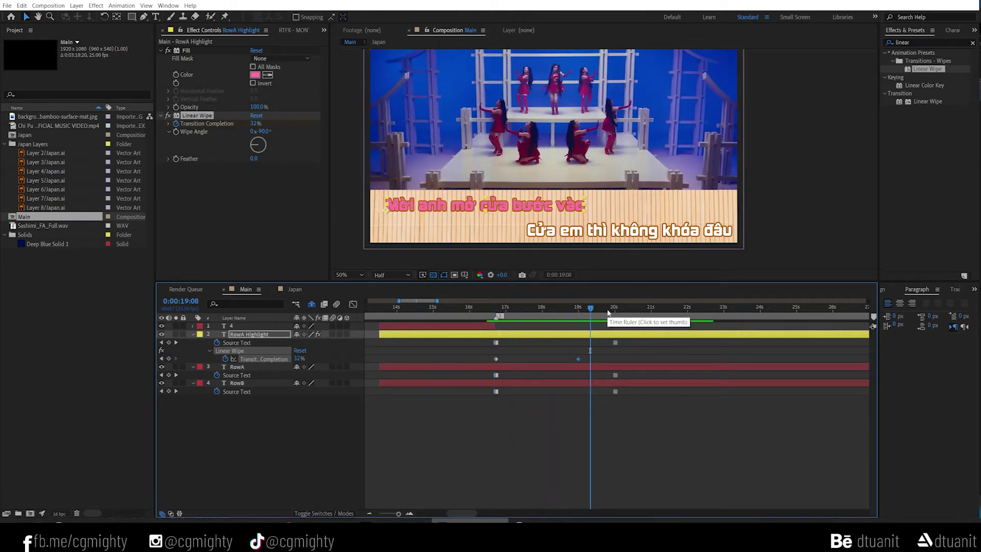
With the playhead at 0:00:19:00, duplicate RowB, rename the copy as RowB Highlight and give it a yellow label
click(580, 309)
drag(580, 312, 579, 311)
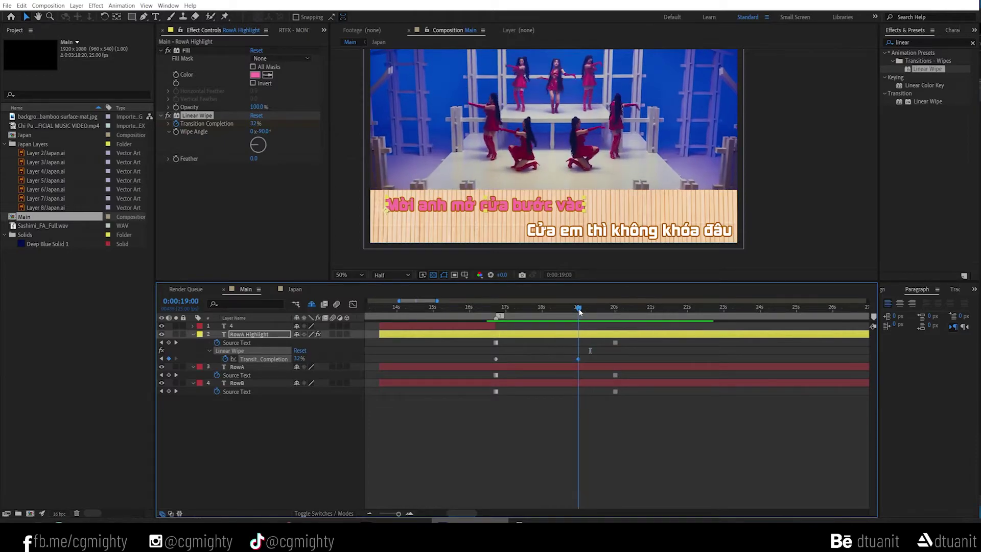
click(569, 383)
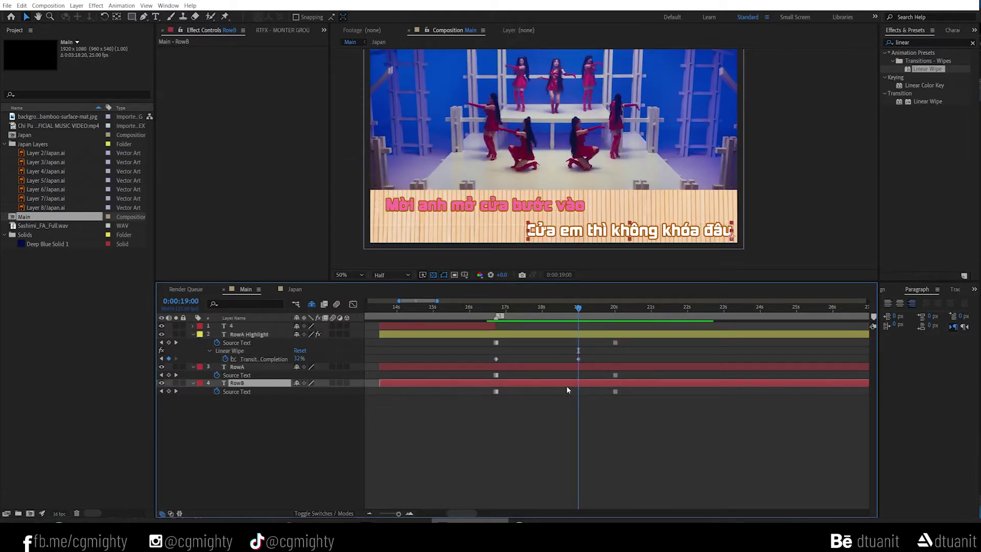
key(ctrl+d)
right_click(248, 384)
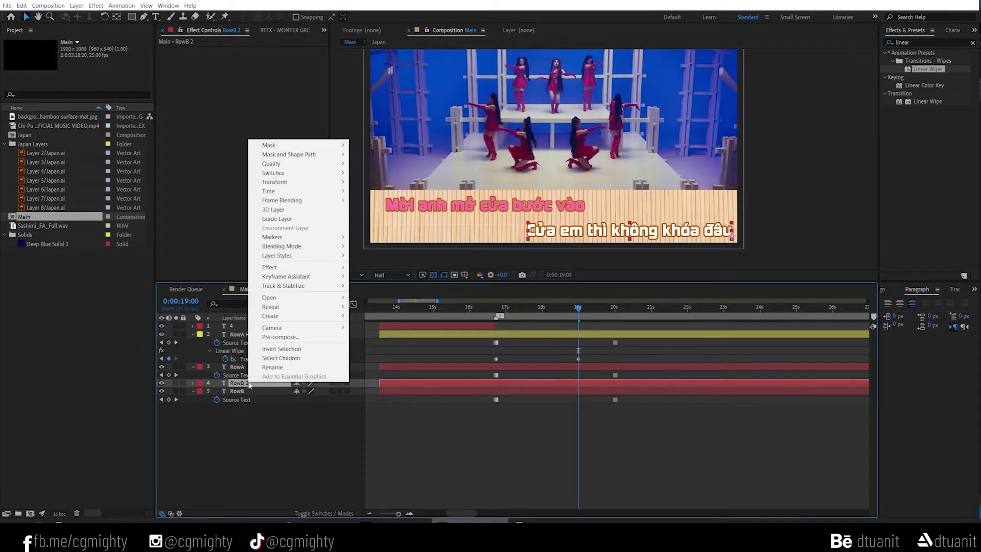
click(252, 384)
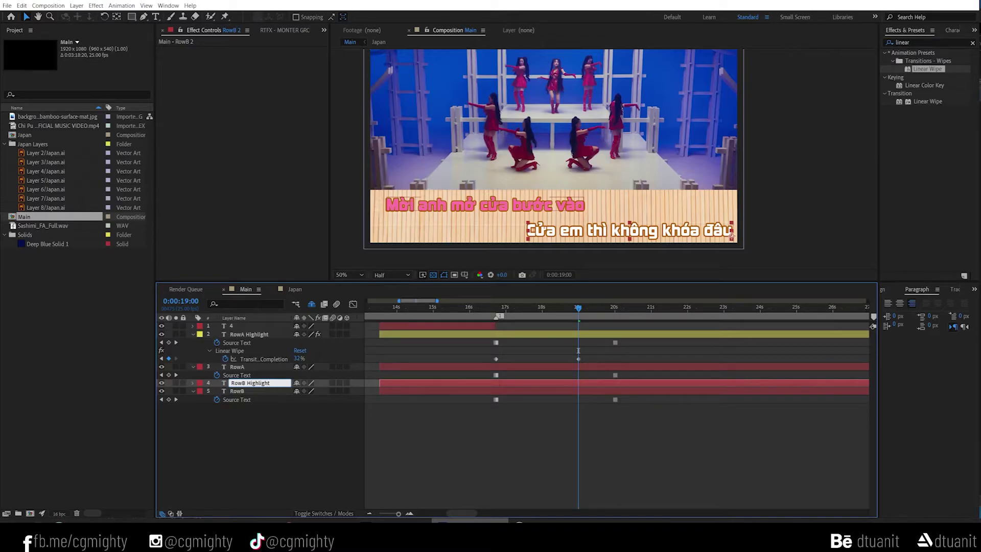
text(RowB Highlight)
key(Return)
click(200, 383)
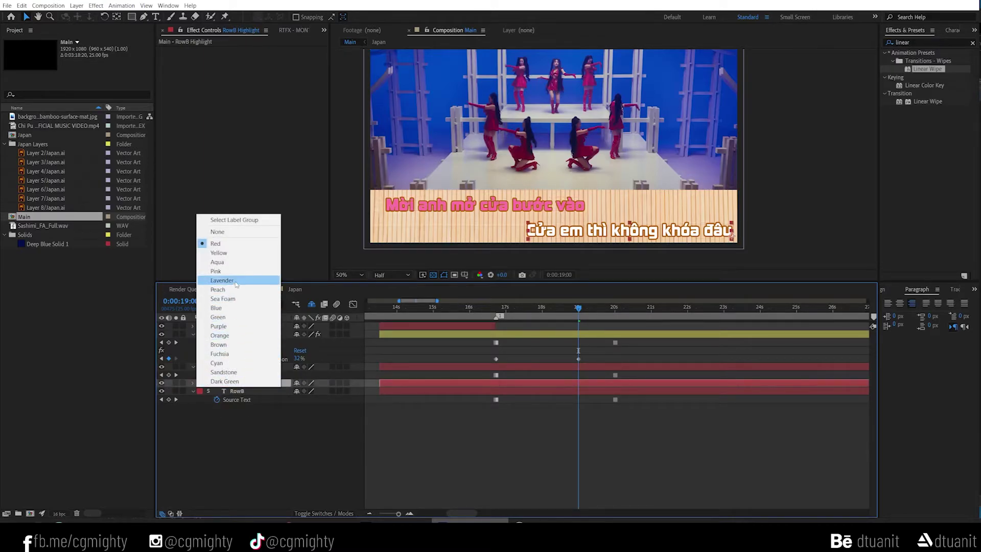
click(219, 253)
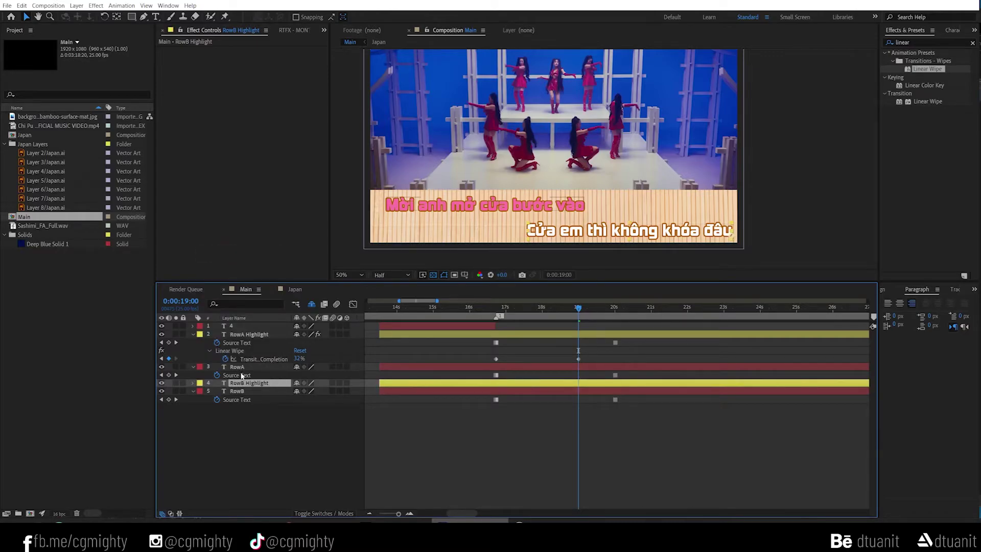
Copy the Fill and Linear Wipe effects from RowA Highlight and paste them onto RowB Highlight at 0:00:19:00
click(193, 383)
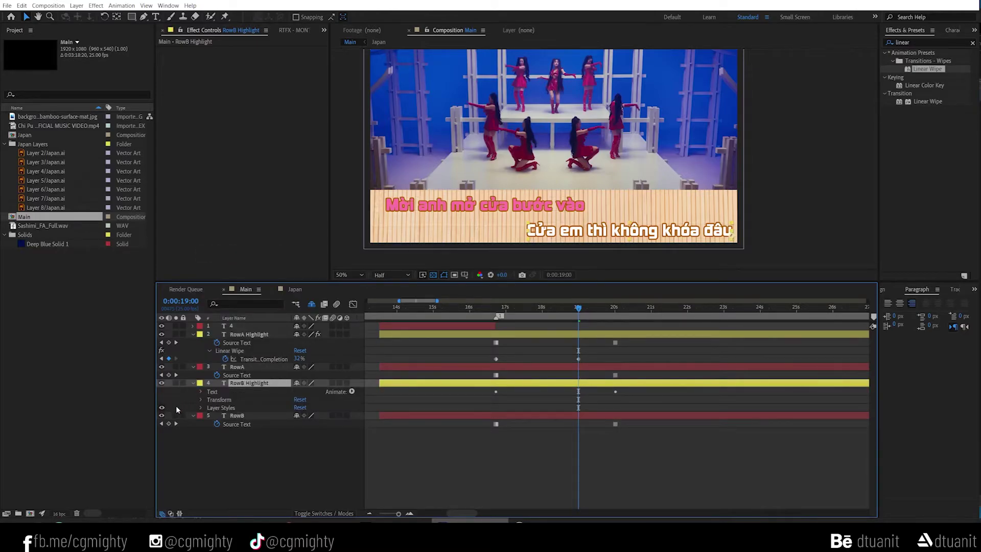
click(250, 335)
click(186, 50)
ctrl+click(197, 115)
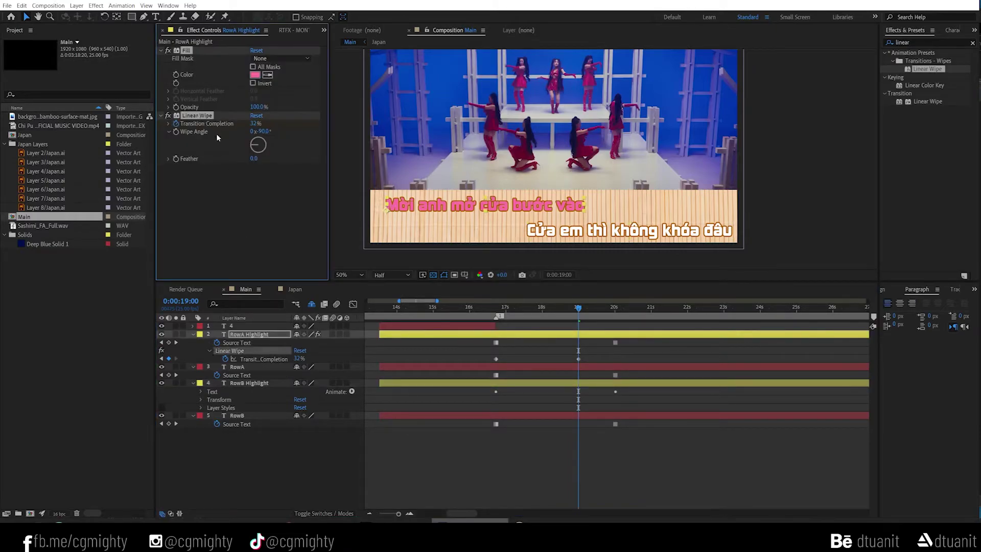
key(ctrl+c)
click(248, 383)
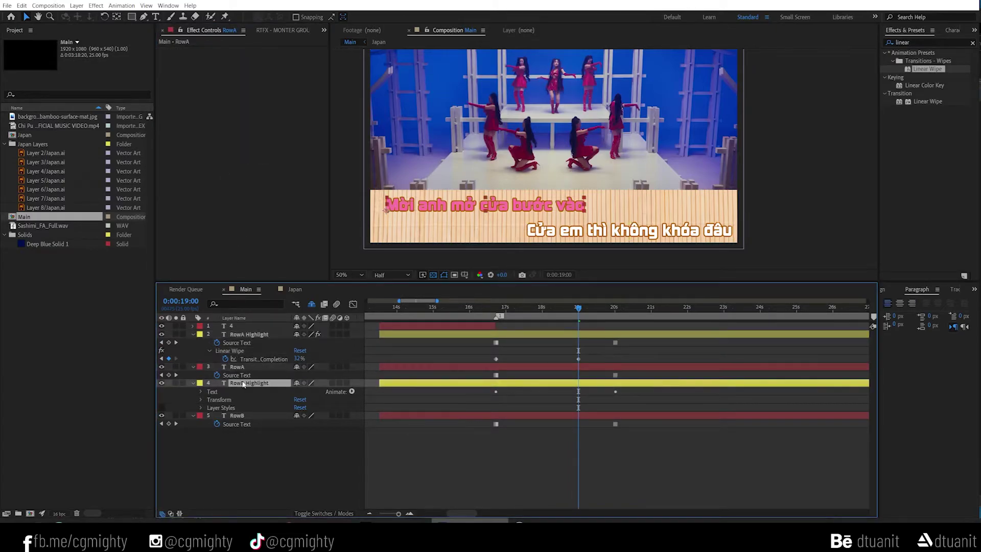
key(ctrl+v)
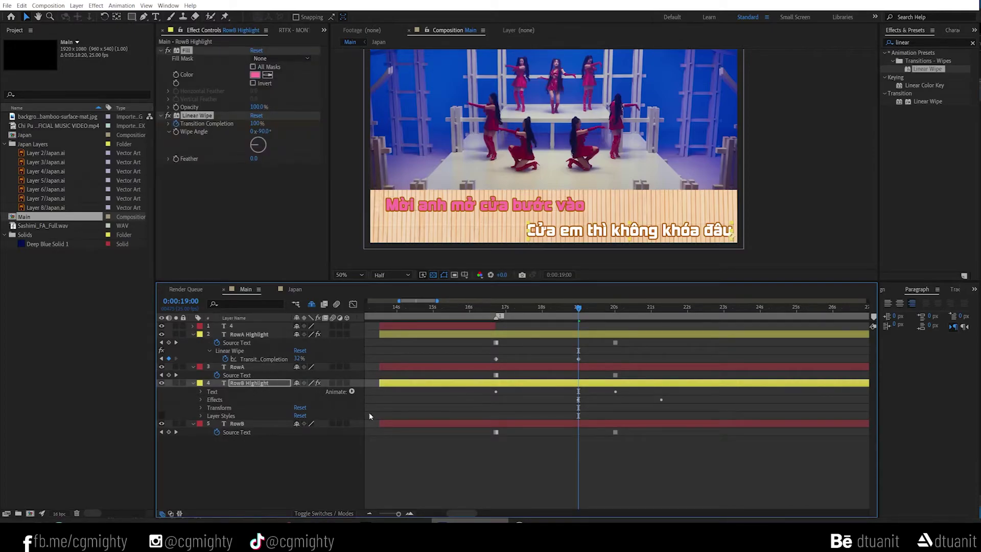
Reveal RowB Highlight's keyframes and move the second lyric change's Source Text keyframes on all four row layers to about 0:00:23:00
click(544, 384)
key(u)
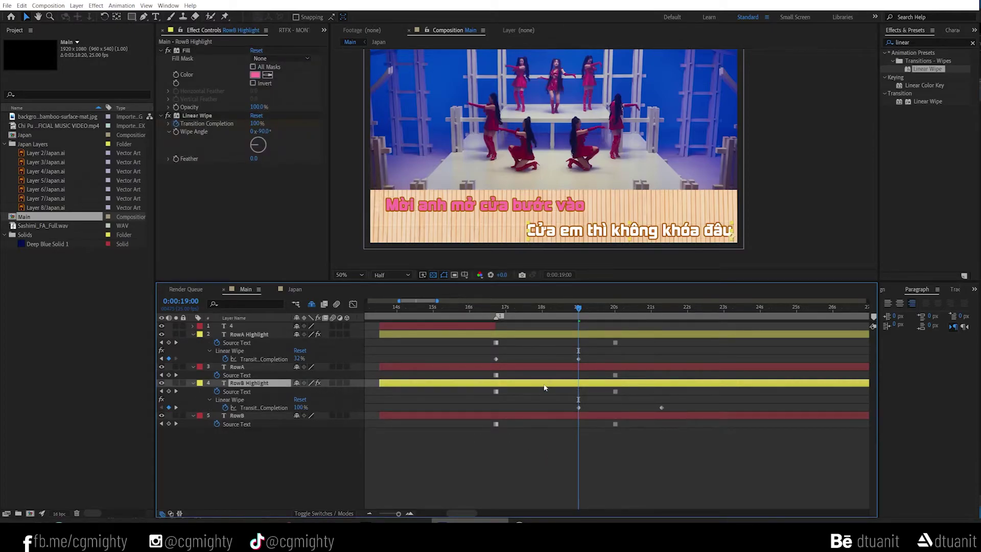
drag(567, 406, 631, 408)
drag(607, 339, 616, 427)
drag(615, 341, 726, 346)
click(673, 447)
Play back RowB's line, add a Transition Completion keyframe at 0:00:20:11 on RowB Highlight and delete the one at 0:00:19:00
mouse_move(577, 310)
mouse_down()
mouse_move(547, 313)
mouse_move(572, 312)
mouse_up()
key(space)
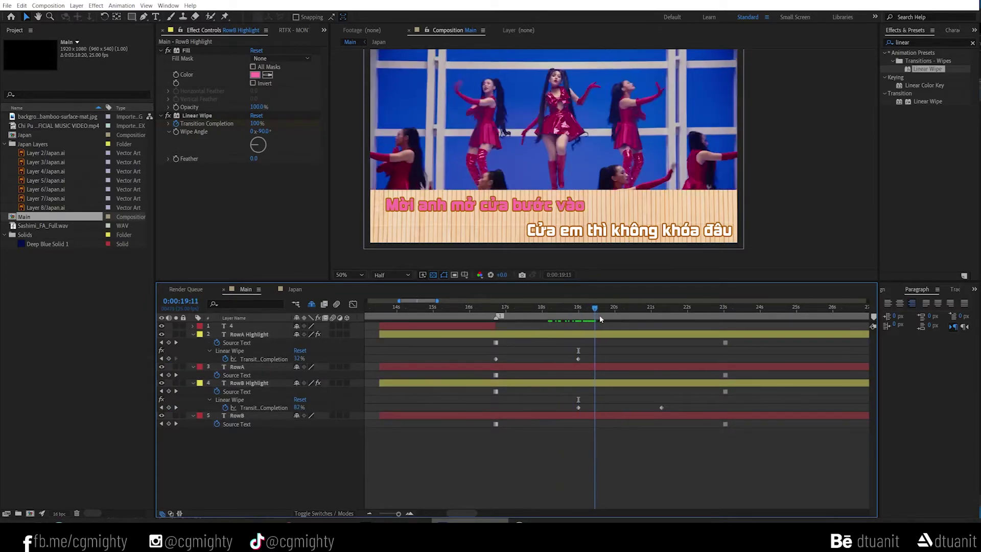
click(630, 317)
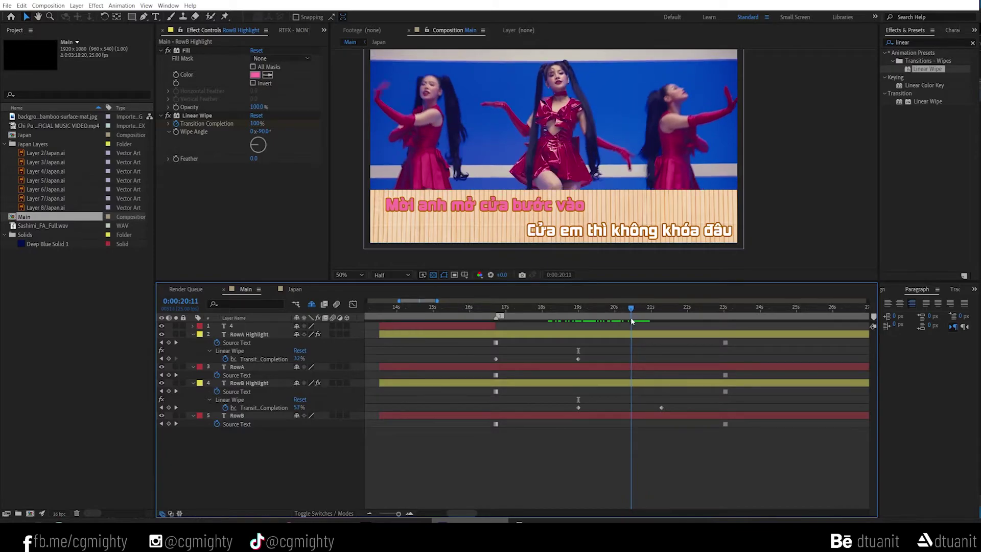
click(169, 407)
click(579, 408)
key(Delete)
Move RowB Highlight's ending Transition Completion keyframe to 0:00:22:15 and play back the wipe from 0:00:20:00
drag(661, 408, 709, 406)
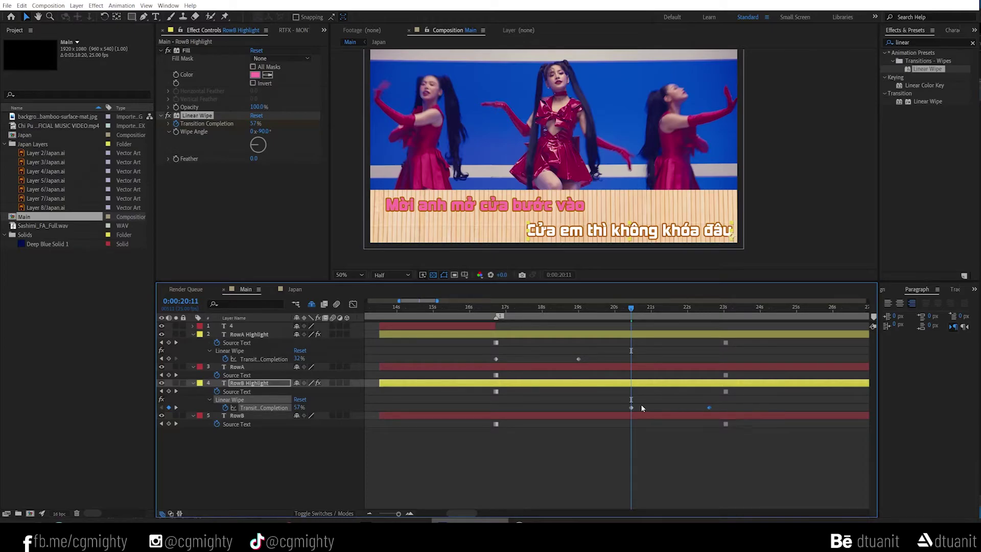
mouse_move(619, 400)
mouse_down()
mouse_move(719, 409)
mouse_move(635, 405)
mouse_up()
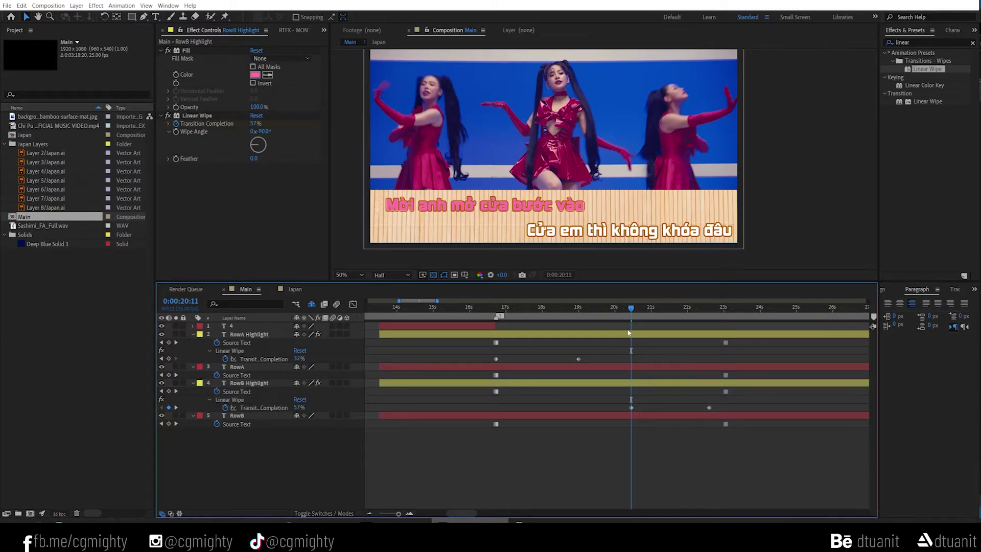
click(615, 311)
key(space)
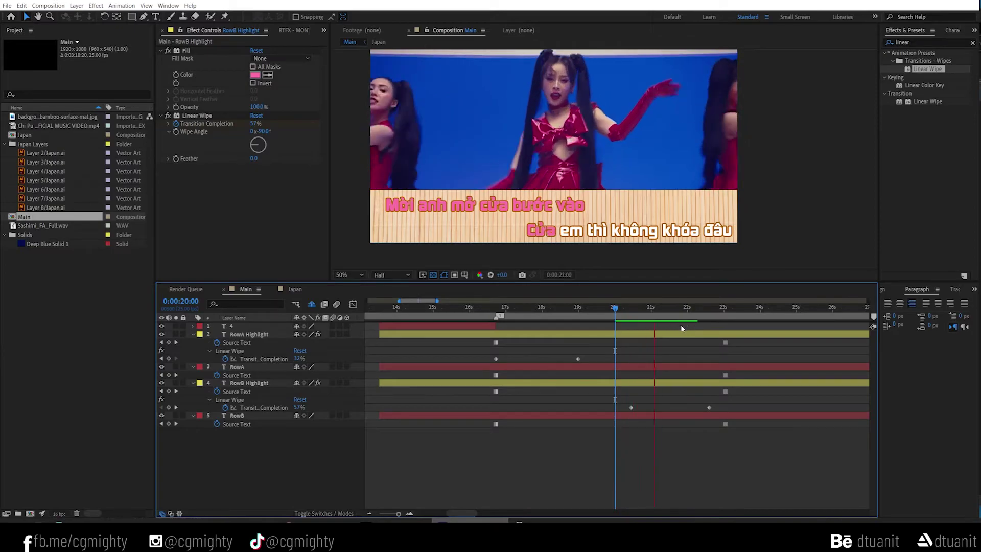
key(k)
Set RowB Highlight's Transition Completion to 1% at 0:00:22:15 and move the playhead to 0:00:22:11 to check the wipe's end
click(708, 408)
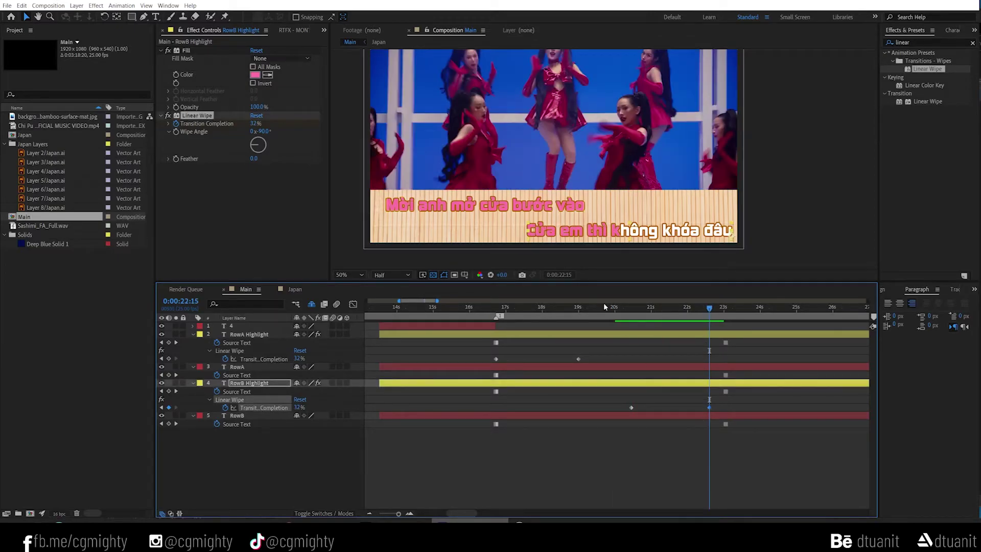
drag(254, 123, 242, 123)
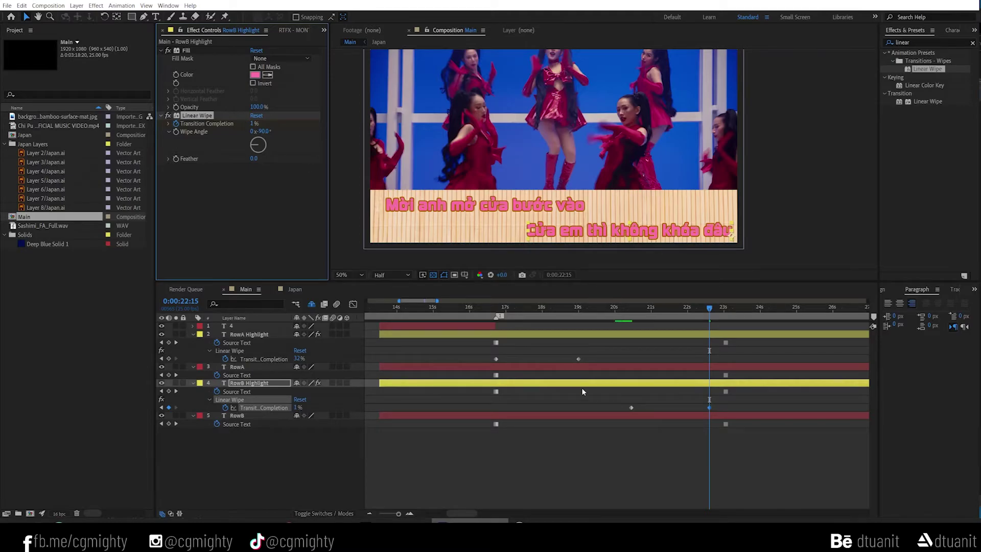
click(621, 443)
scroll(468, 509, right, 5)
click(593, 306)
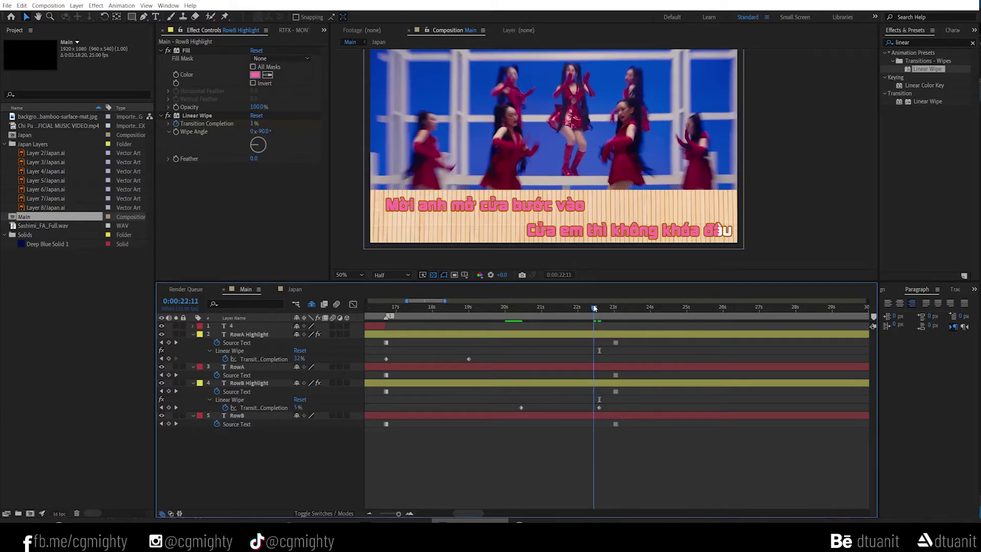
Play into the next lyric, then copy RowA Highlight's two Transition Completion keyframes and paste them at 0:00:24:00
key(space)
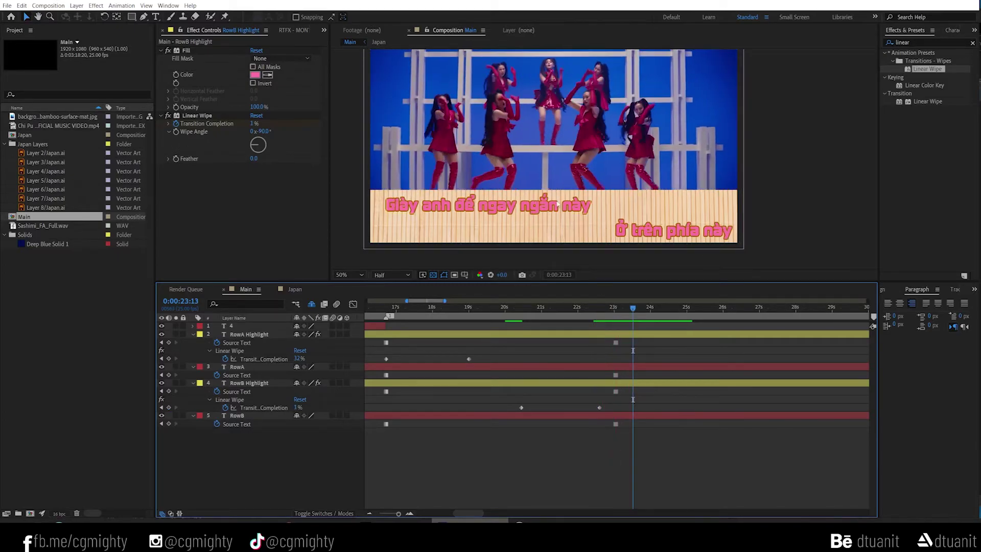
click(616, 307)
drag(377, 351, 489, 363)
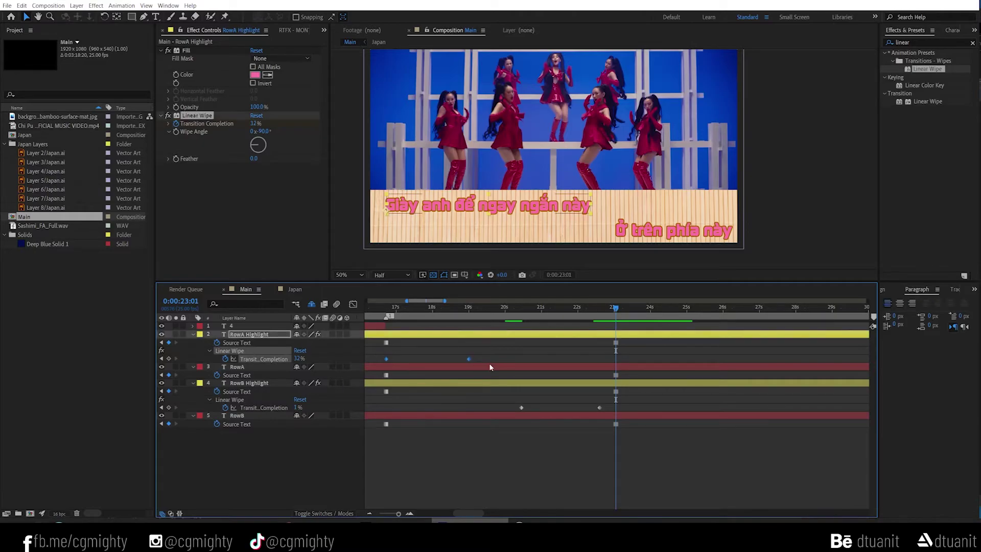
click(650, 315)
key(ctrl+v)
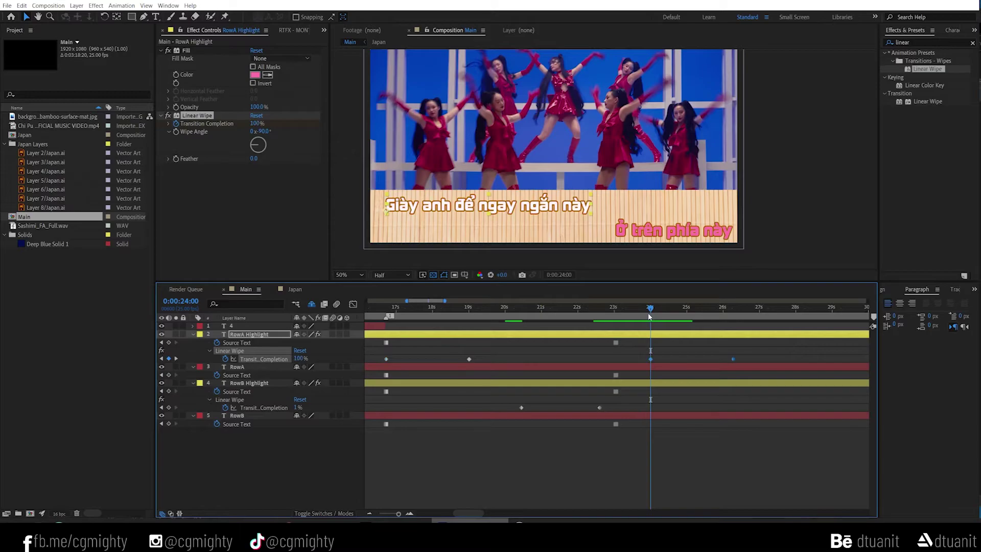
Copy RowA Highlight's first-line ending Transition Completion keyframe and paste it at 0:00:23:00, just before the lyric change
drag(648, 317, 620, 315)
click(469, 359)
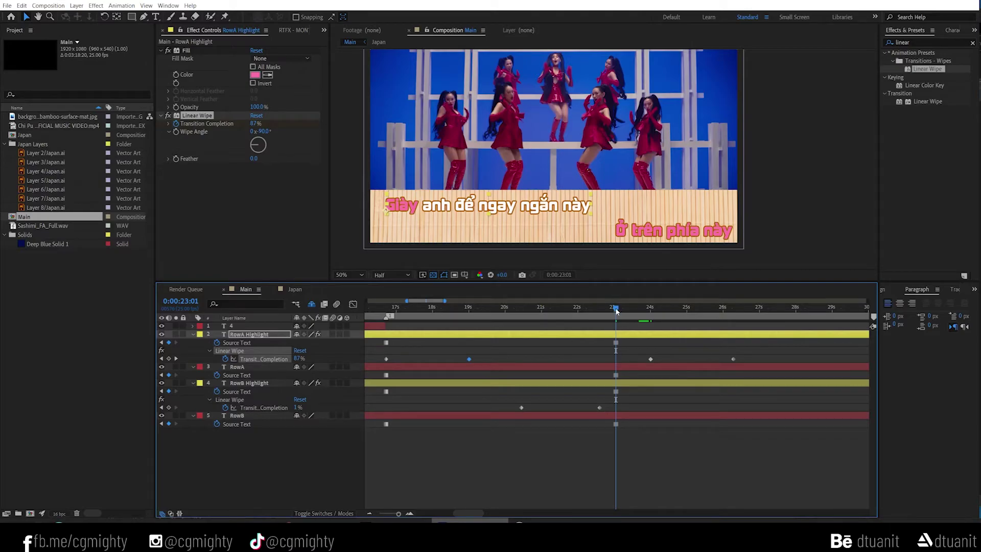
drag(616, 310, 614, 310)
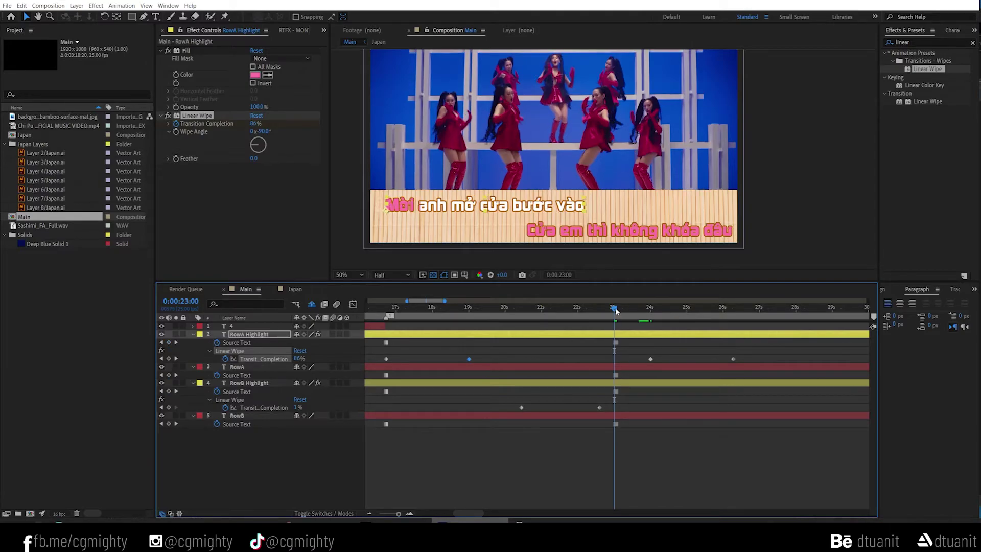
click(615, 359)
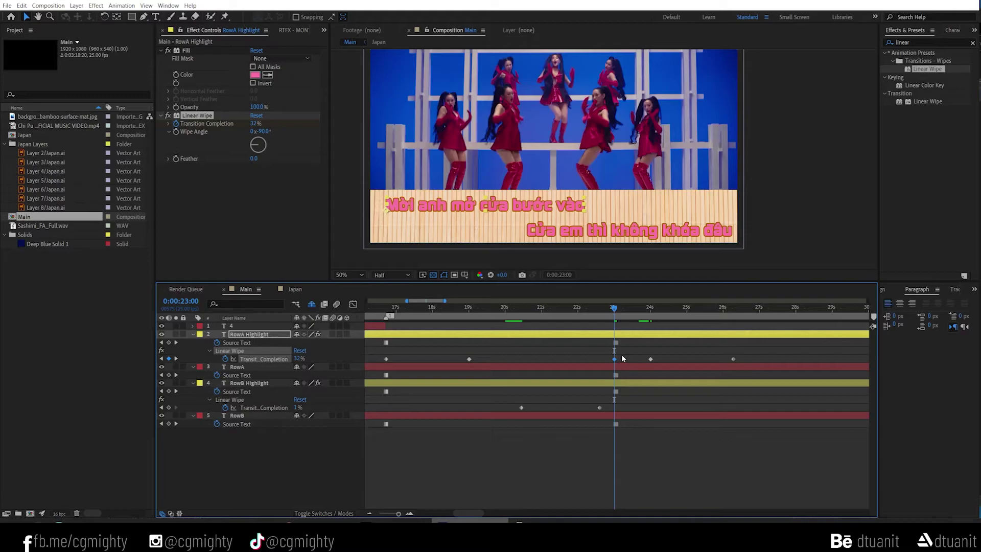
Copy RowA Highlight's 100% Transition Completion keyframe from 0:00:24:00 and paste it at 0:00:23:01
key(equal)
key(equal)
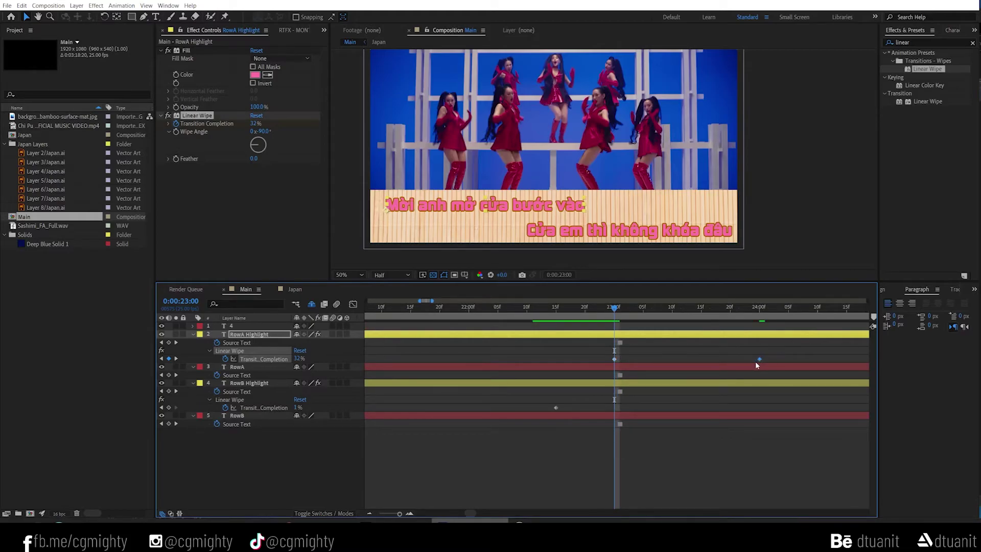
right_click(758, 359)
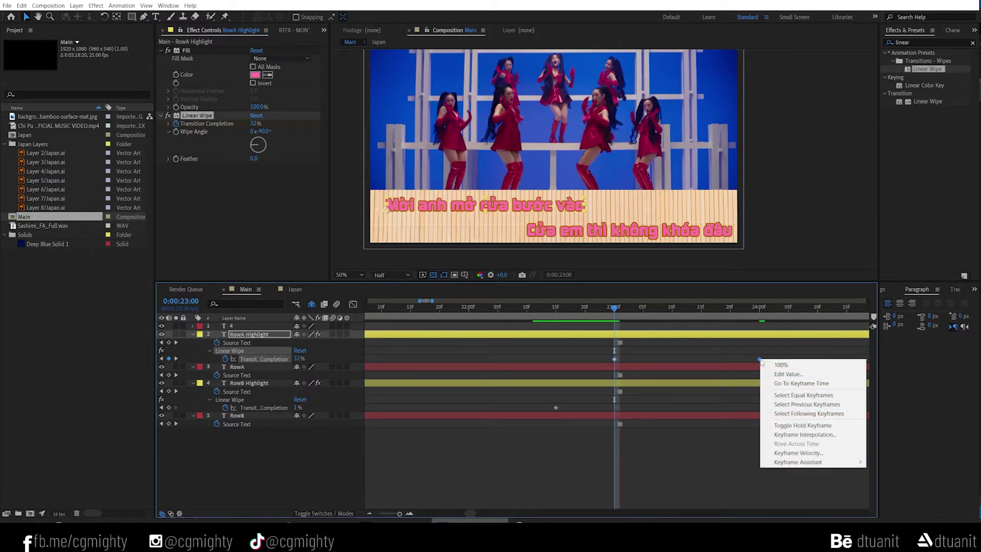
key(Escape)
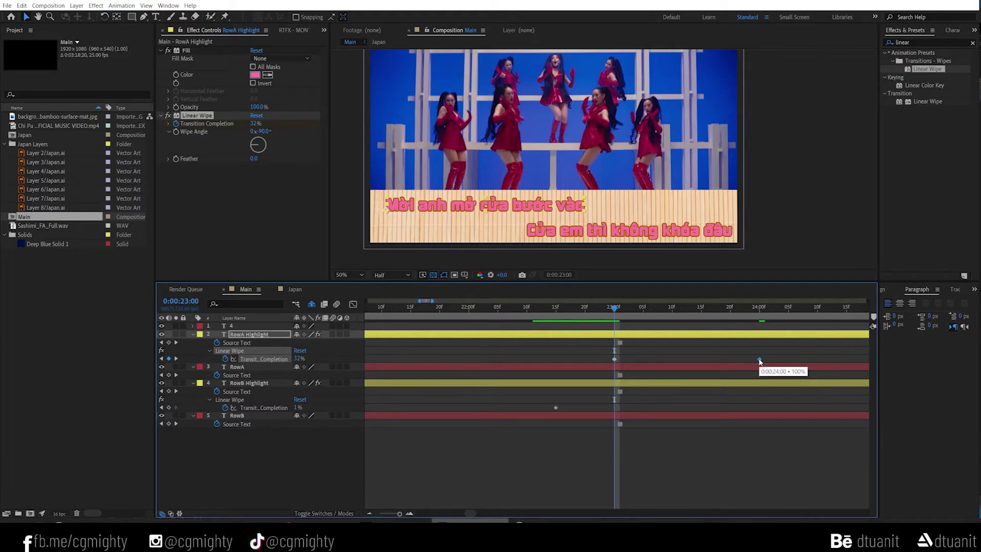
key(Page_Down)
key(ctrl+v)
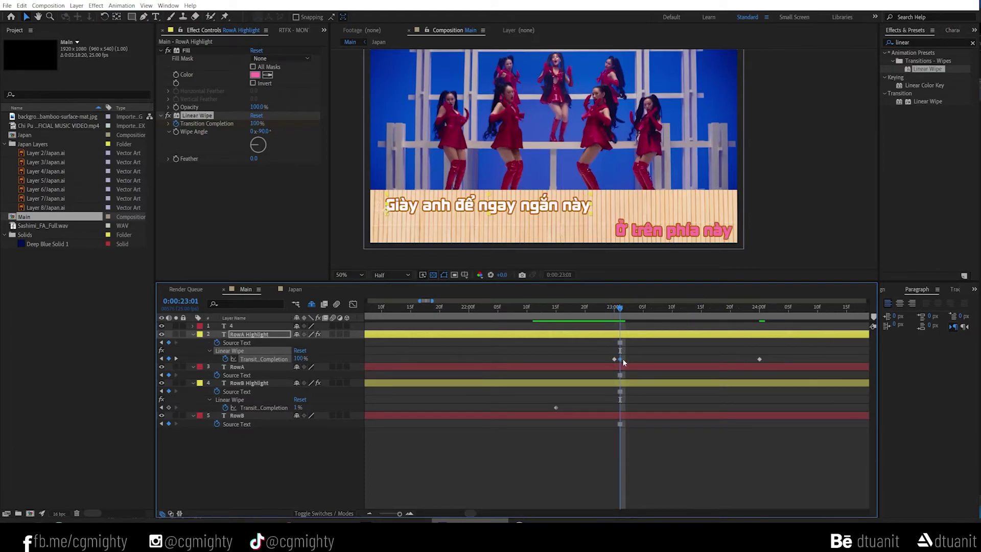
Play back the composition from 0:00:19:09 through the lyric change to check RowA Highlight's new wipe
drag(616, 321, 519, 313)
key(minus)
key(space)
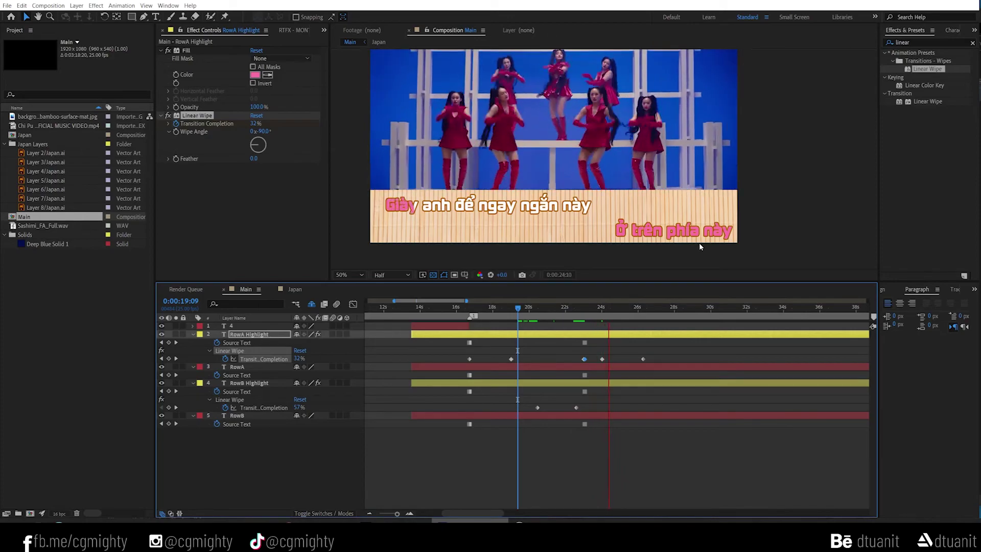
key(space)
Copy RowB Highlight's two Transition Completion keyframes and paste them at 0:00:27:00
scroll(639, 343, up, 3)
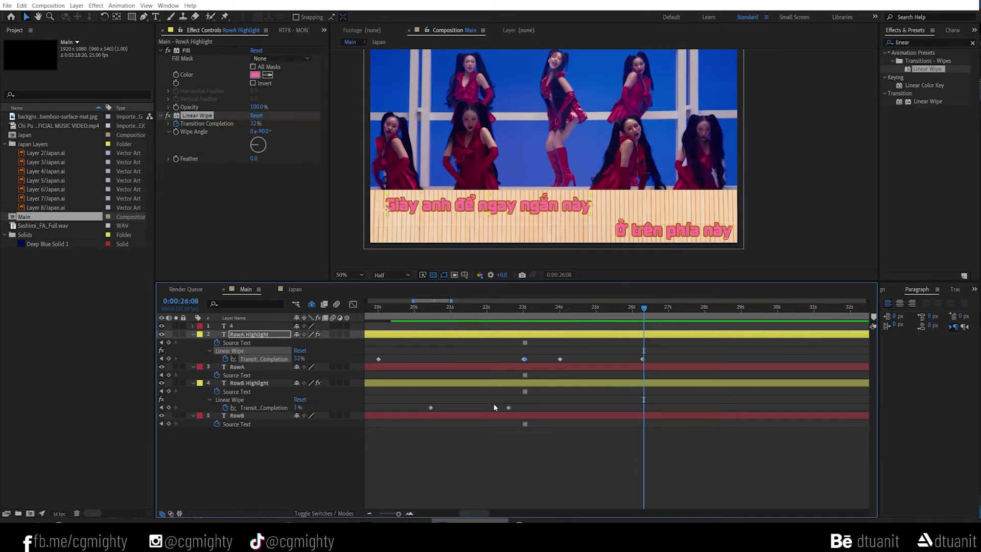
drag(416, 402, 510, 409)
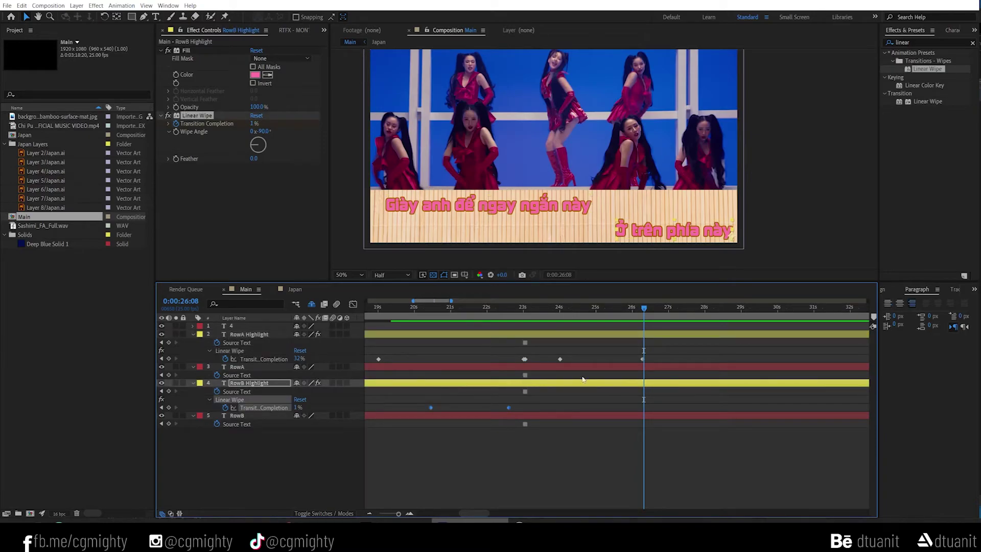
click(667, 316)
key(ctrl+v)
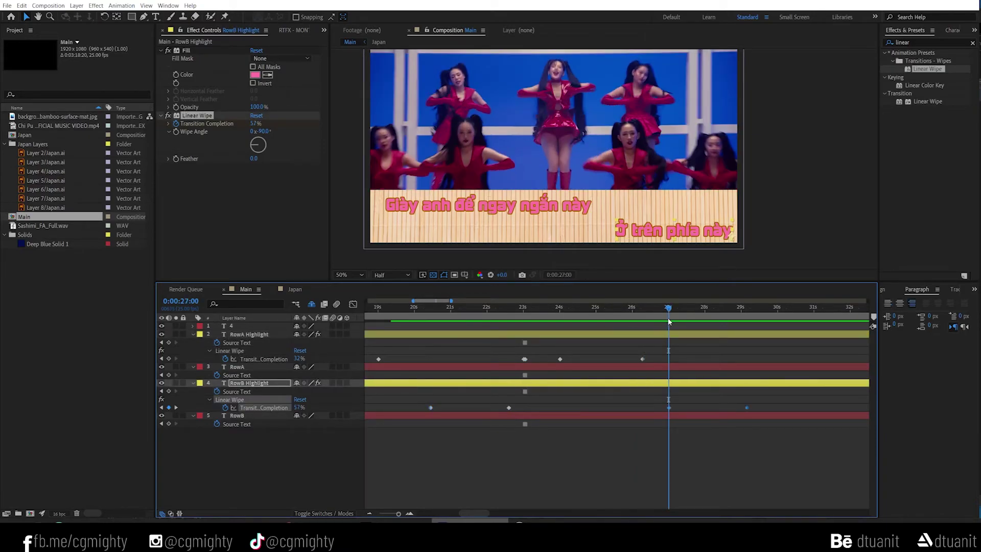
Copy RowB Highlight's first-line ending Transition Completion keyframe from 0:00:22:15 and paste it at 0:00:23:00
click(509, 407)
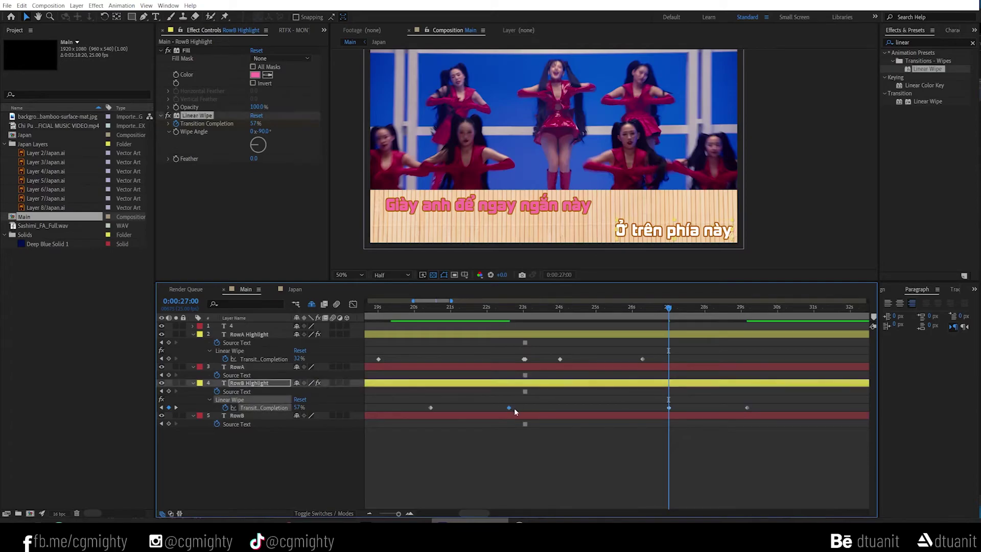
click(524, 307)
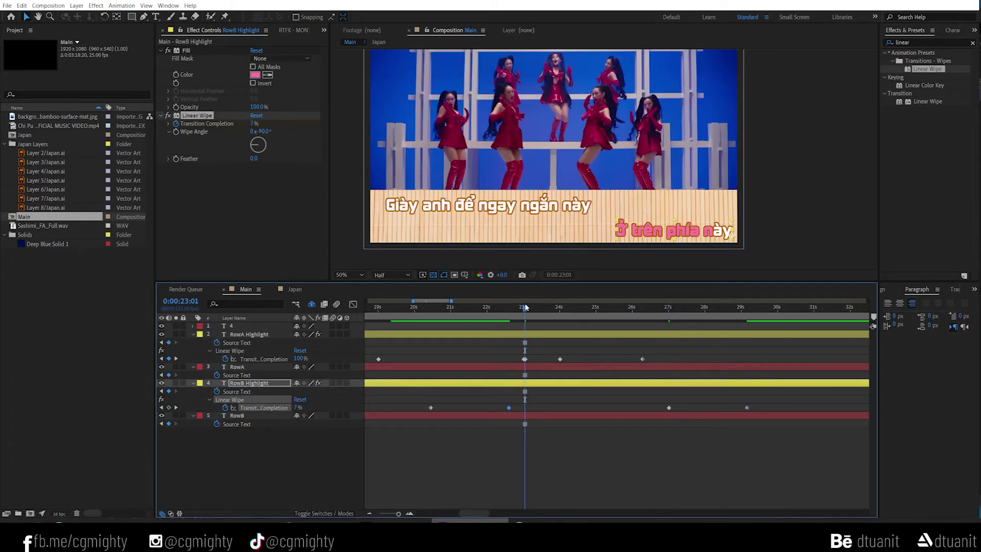
key(ctrl+v)
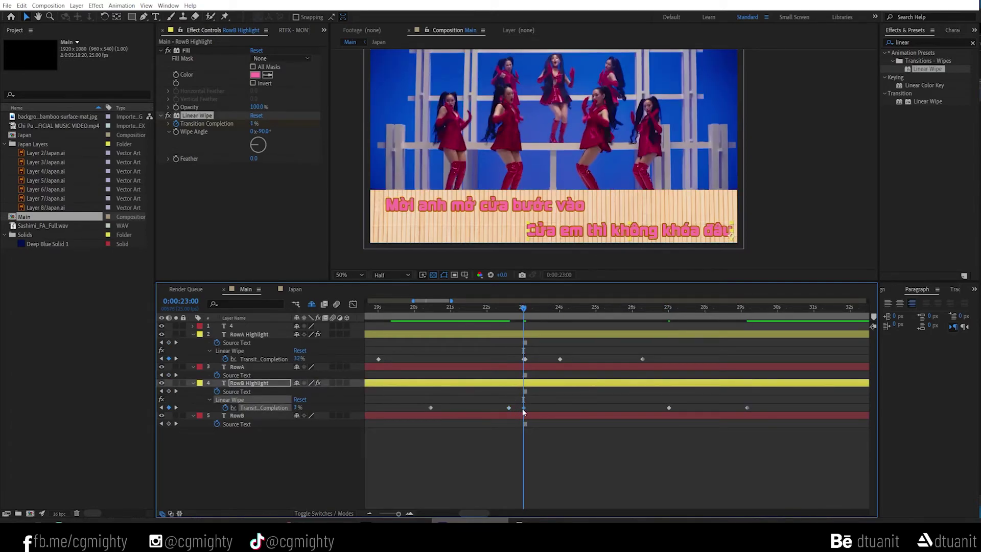
Copy RowB Highlight's starting Transition Completion keyframe from 0:00:27:00 and paste it at 0:00:23:01
click(668, 407)
key(Page_Down)
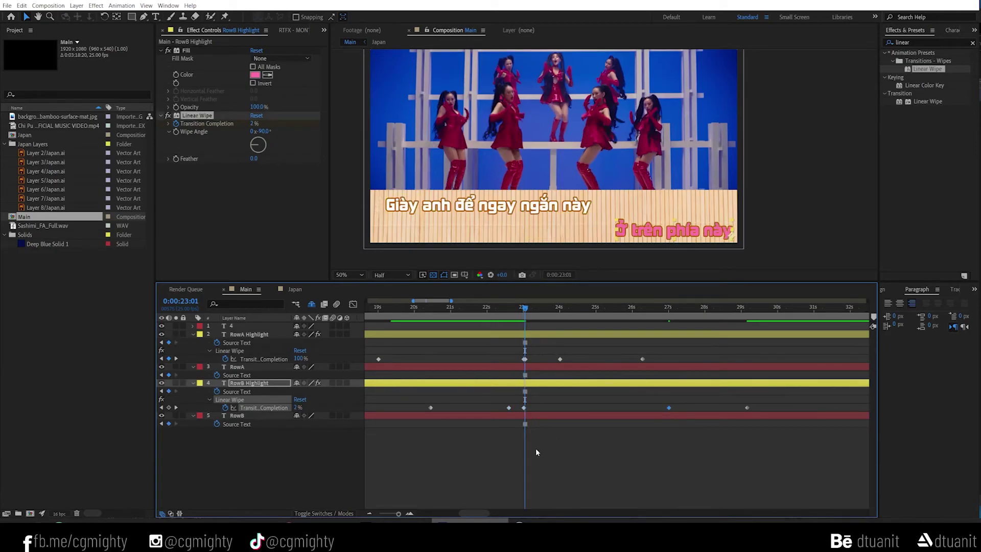
key(ctrl+z)
Play back the karaoke sequence from 0:00:13:14 to check the wipes on both lyric rows across both line pairs
key(minus)
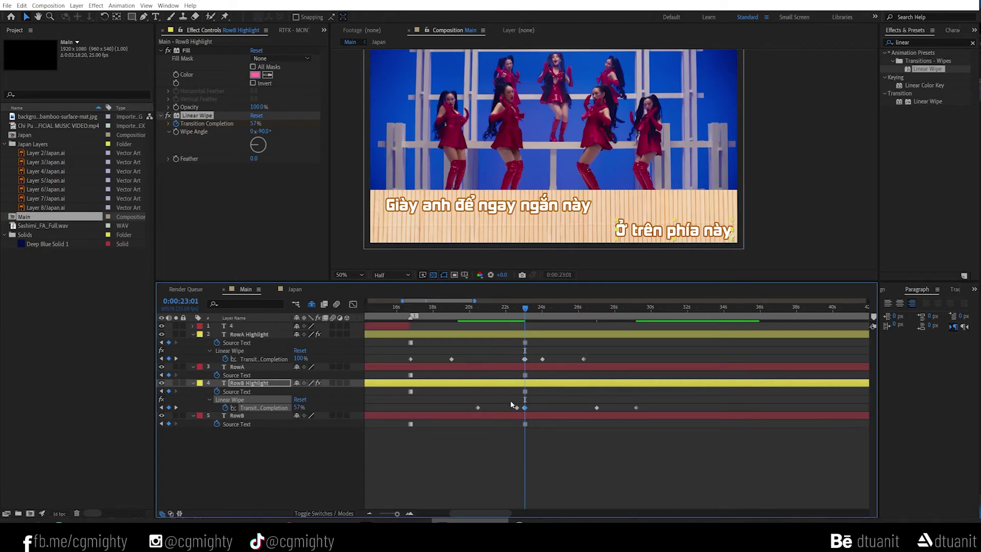
click(479, 407)
key(minus)
scroll(489, 315, right, 3)
drag(416, 308, 381, 309)
key(equal)
key(equal)
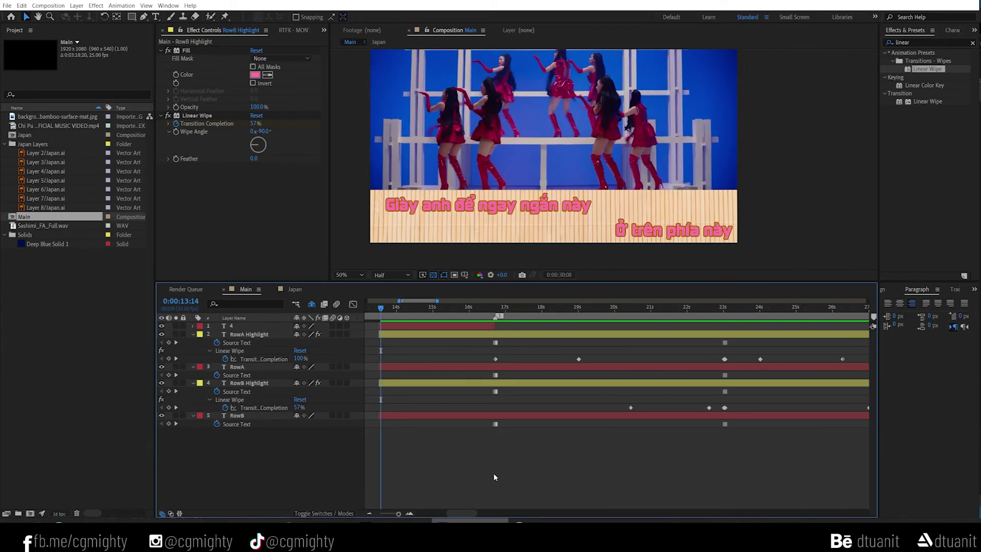
key(space)
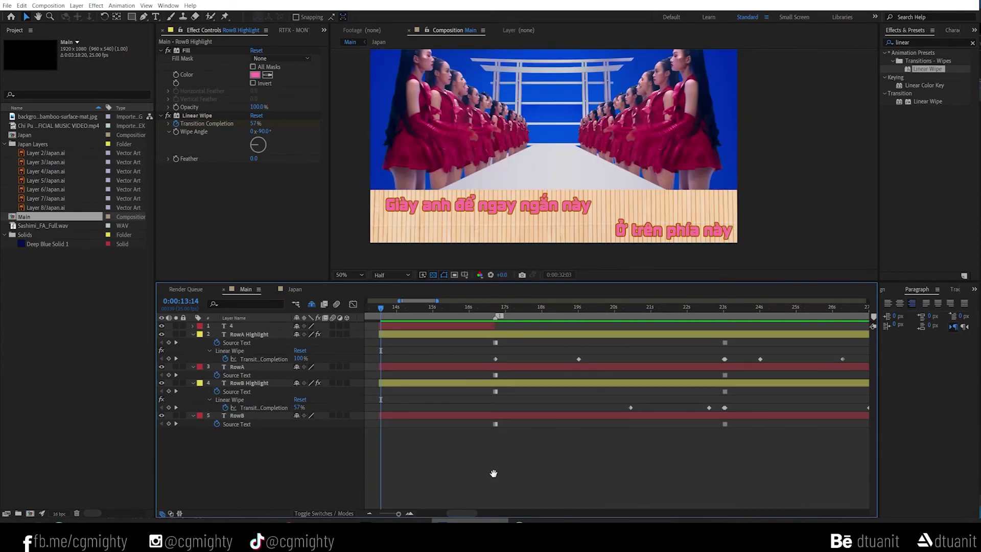
key(minus)
key(minus)
key(minus)
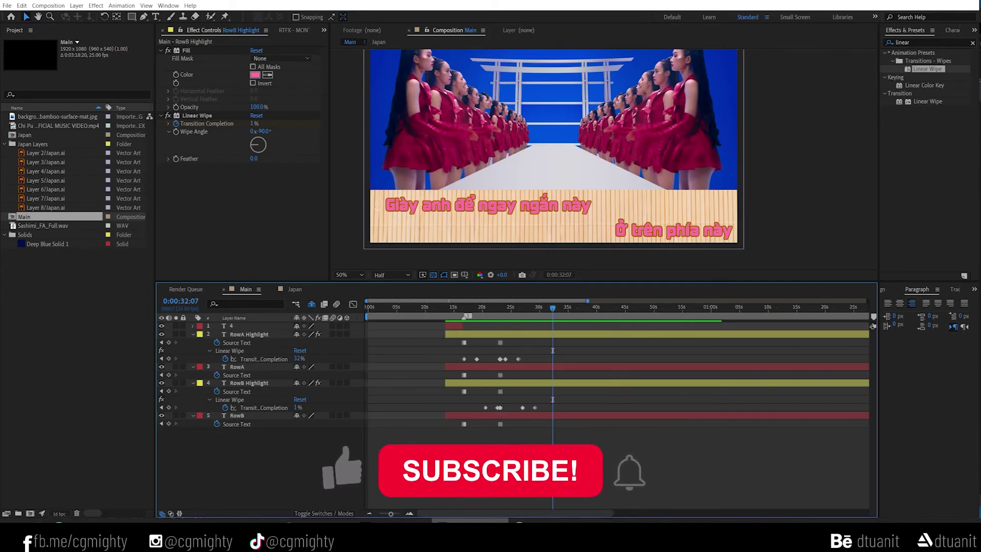